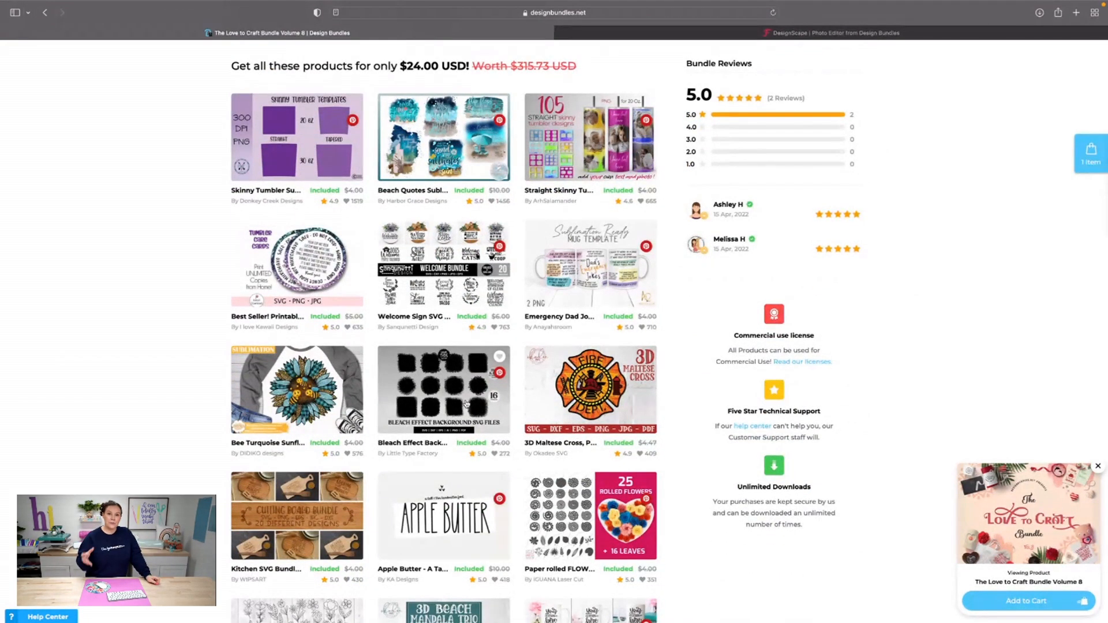
Open the Bleach Effect Background SVGs product from the bundle, look through its preview images, and return to the bundle.
{"action": "scroll", "coordinate": [465, 404], "scroll_direction": "up", "scroll_amount": 1}
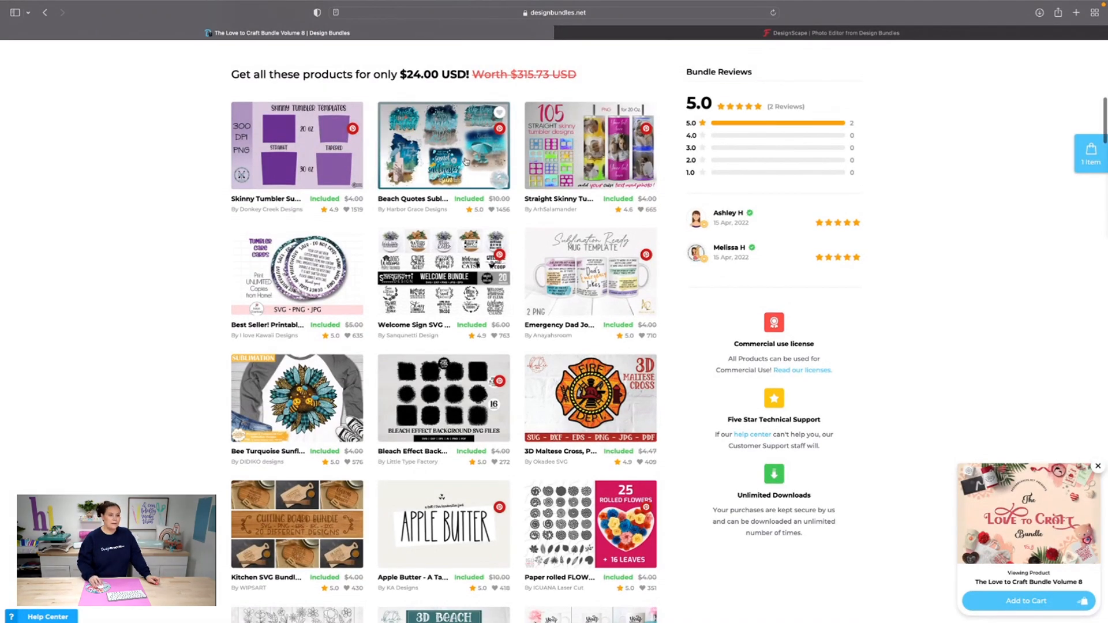
{"action": "left_click", "coordinate": [453, 389]}
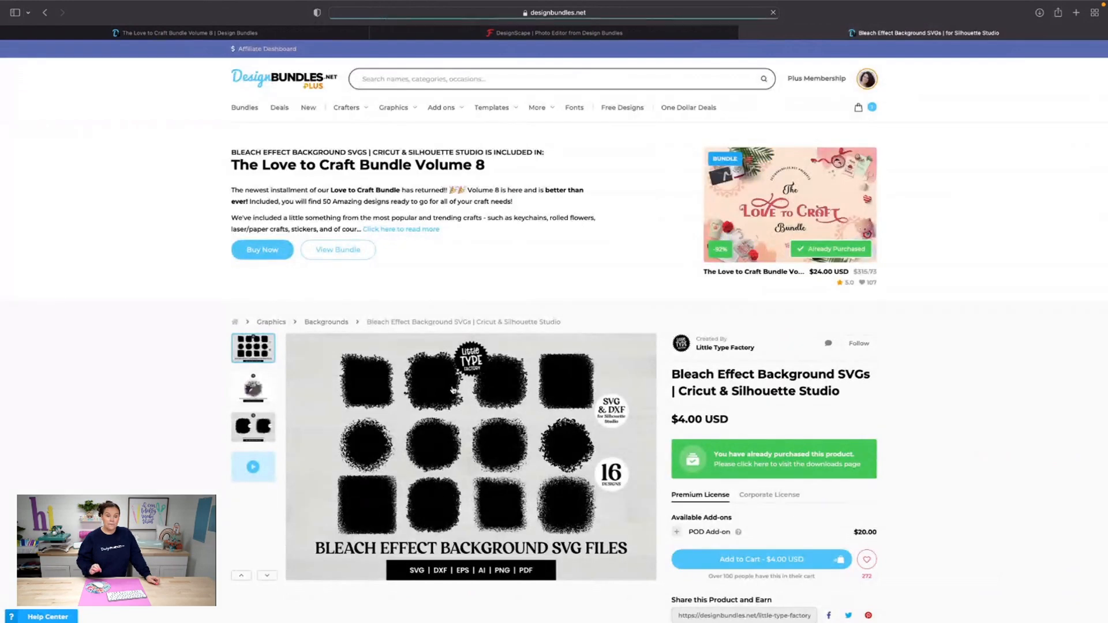
{"action": "scroll", "coordinate": [453, 389], "scroll_direction": "down", "scroll_amount": 2}
{"action": "left_click", "coordinate": [250, 334]}
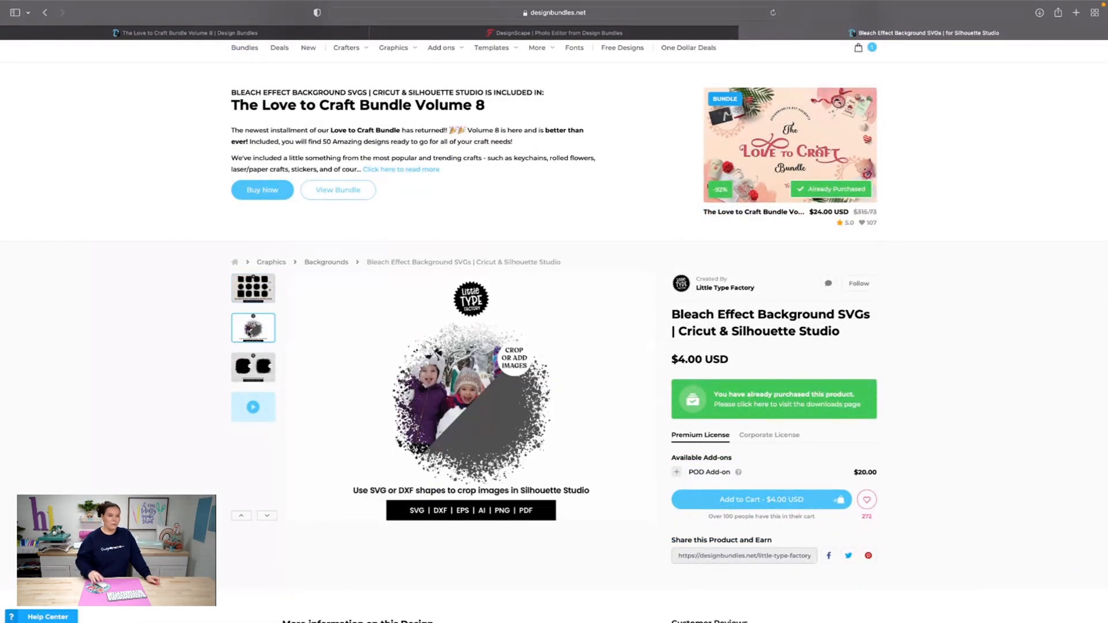
{"action": "left_click", "coordinate": [259, 377]}
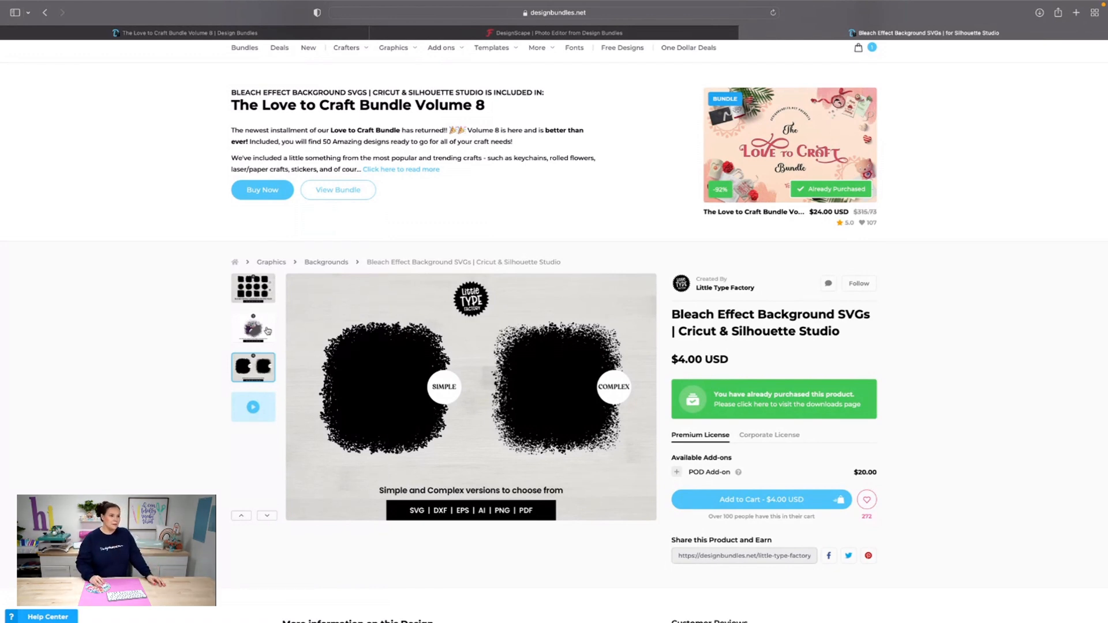
{"action": "left_click", "coordinate": [259, 299]}
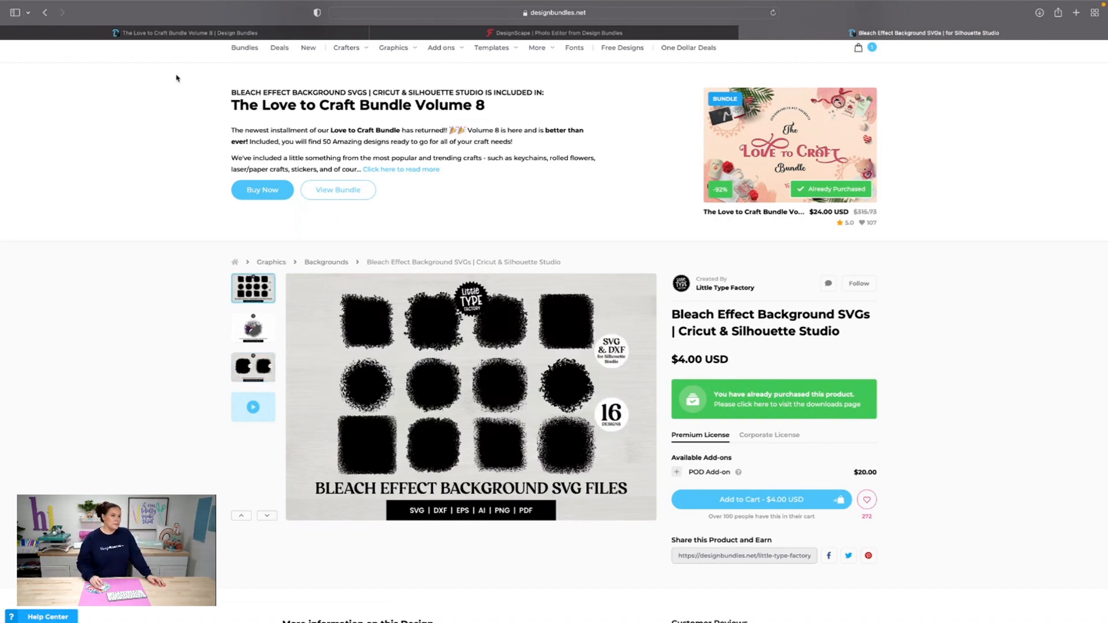
{"action": "left_click", "coordinate": [45, 12]}
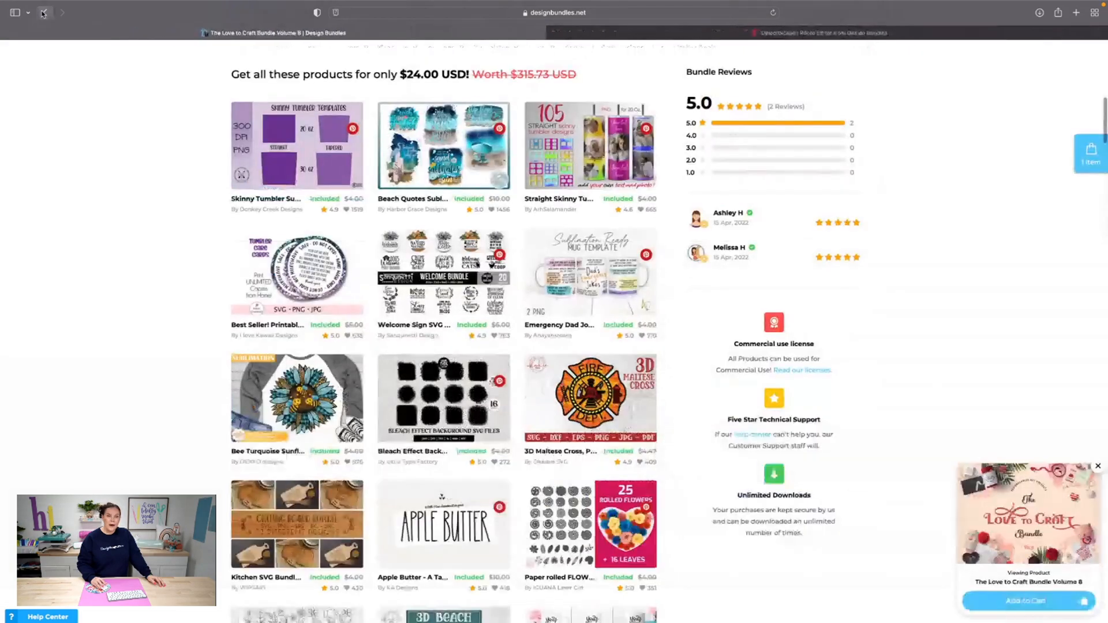
Open the Beach Quotes Sublimation Design Bundle and look through its design previews and T-shirt photos.
{"action": "left_click", "coordinate": [433, 151]}
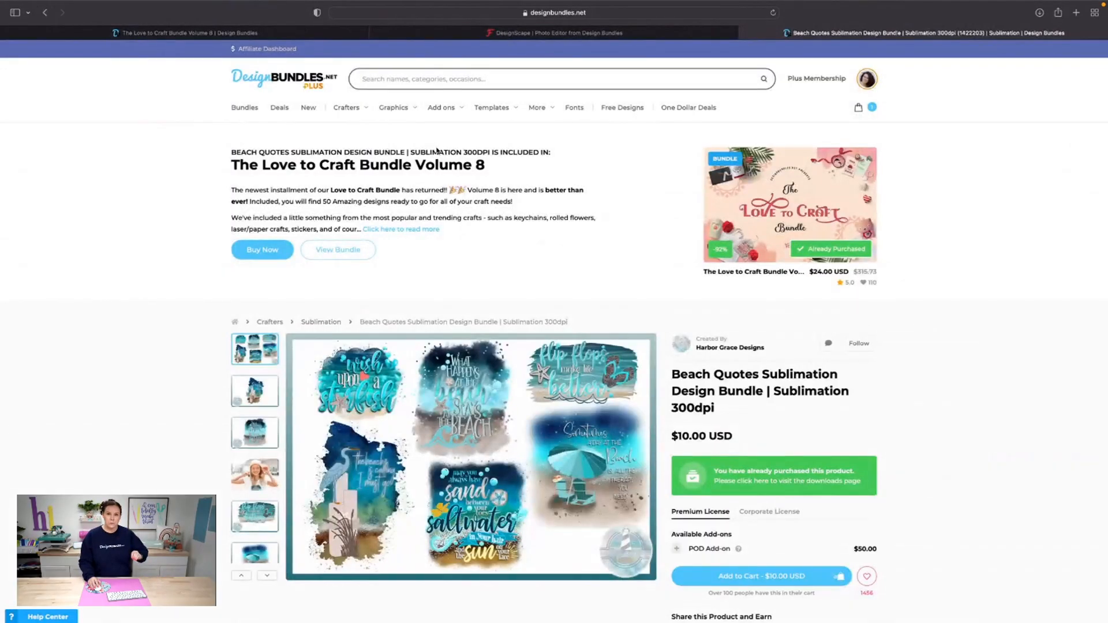
{"action": "scroll", "coordinate": [337, 345], "scroll_direction": "down", "scroll_amount": 2}
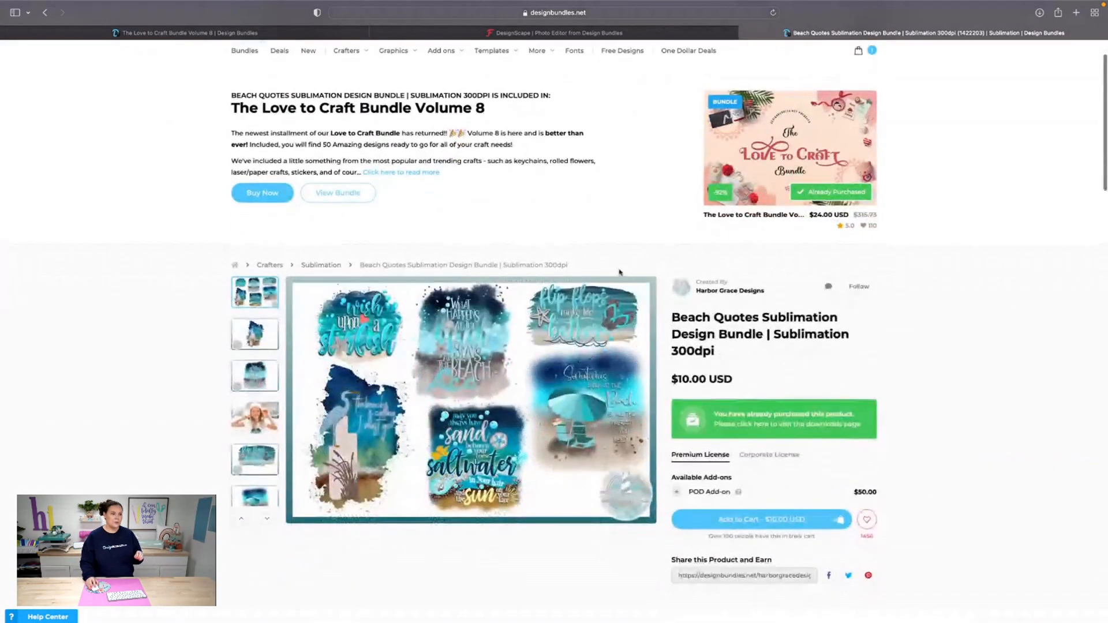
{"action": "left_click", "coordinate": [254, 346]}
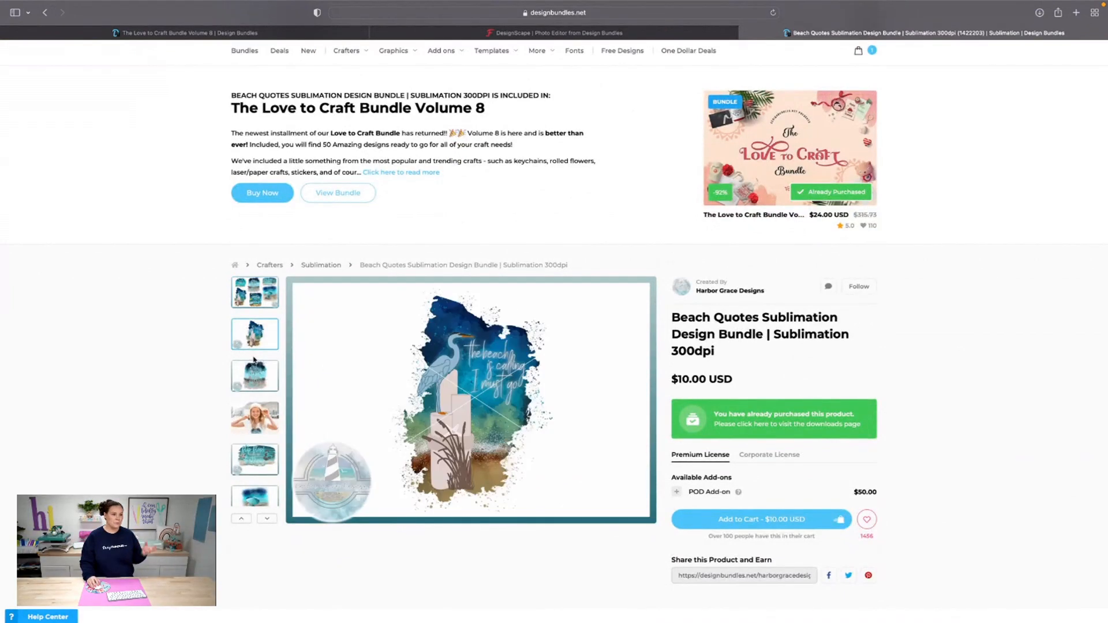
{"action": "left_click", "coordinate": [257, 375]}
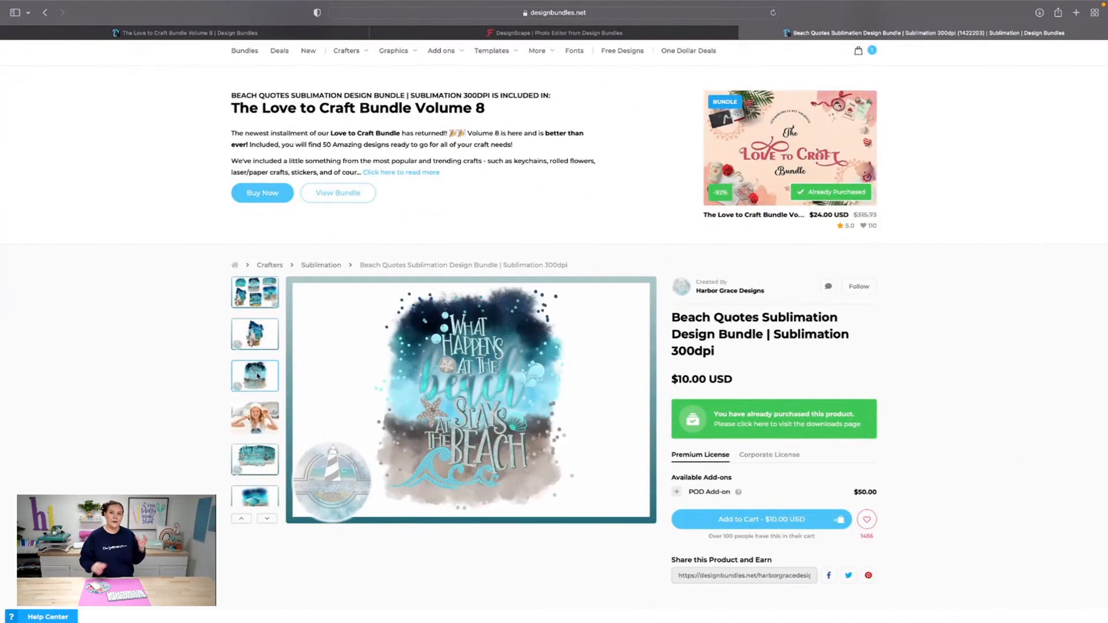
{"action": "scroll", "coordinate": [257, 377], "scroll_direction": "down", "scroll_amount": 2}
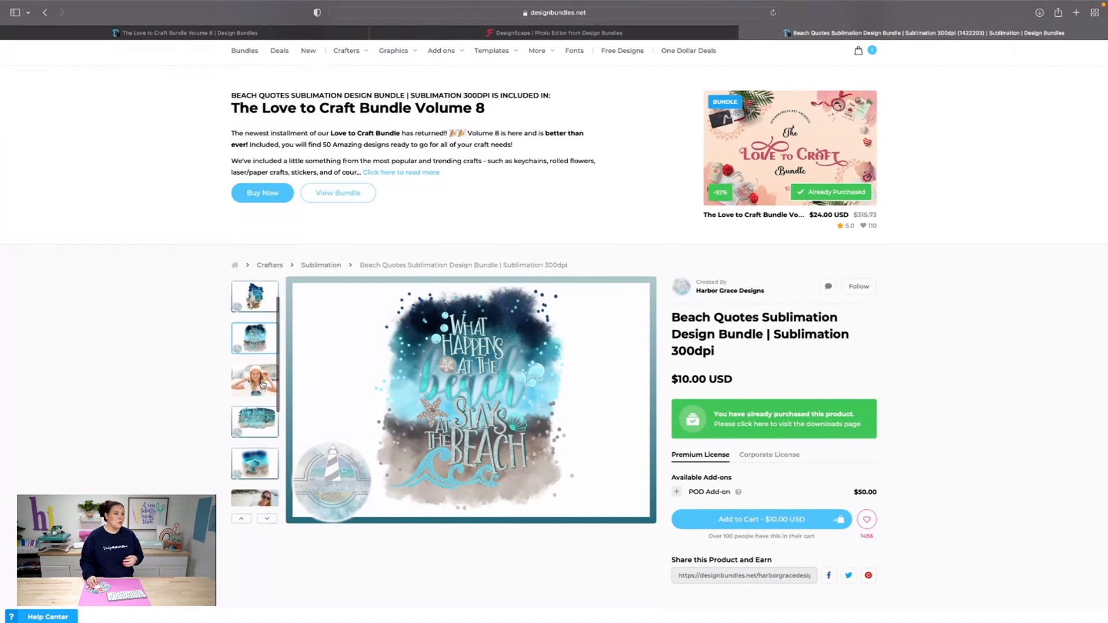
{"action": "left_click", "coordinate": [254, 392]}
{"action": "left_click", "coordinate": [264, 344]}
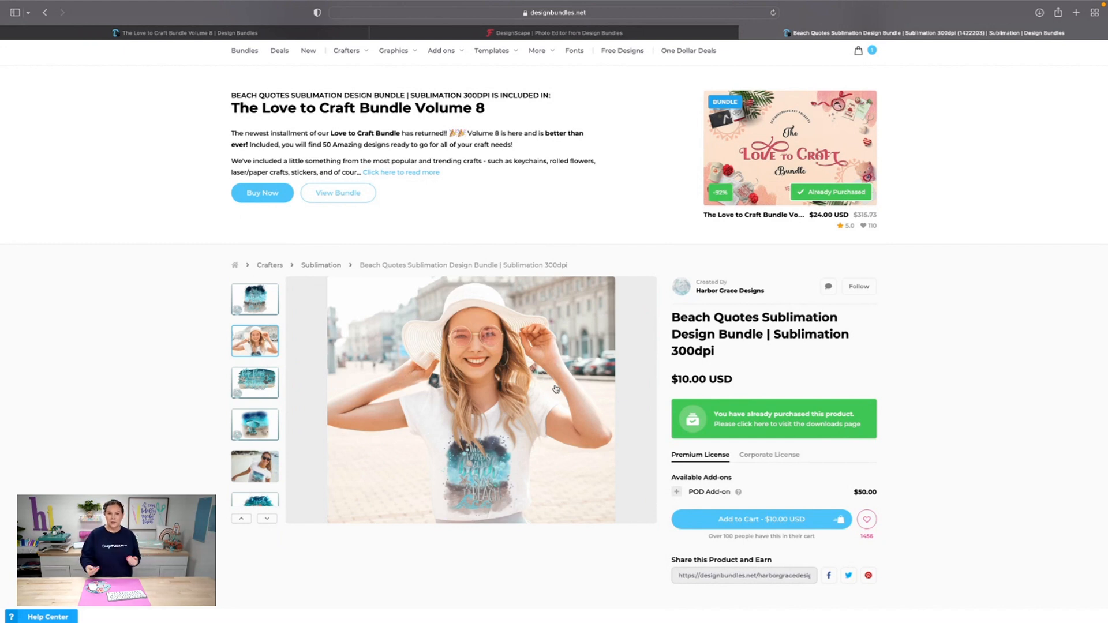
{"action": "scroll", "coordinate": [555, 388], "scroll_direction": "down", "scroll_amount": 2}
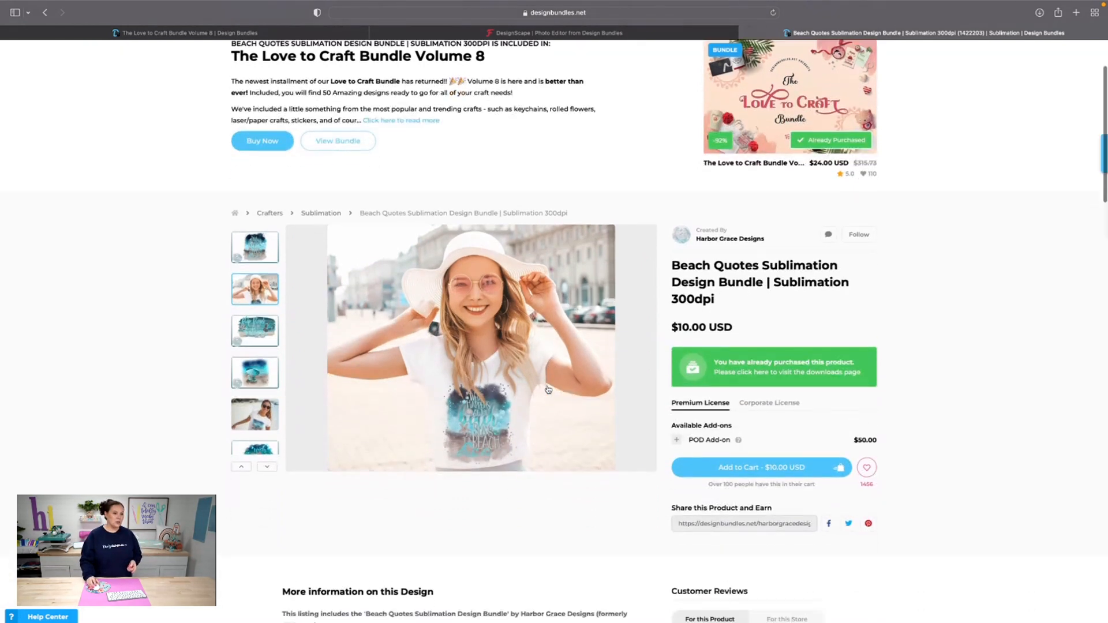
{"action": "left_click", "coordinate": [261, 395]}
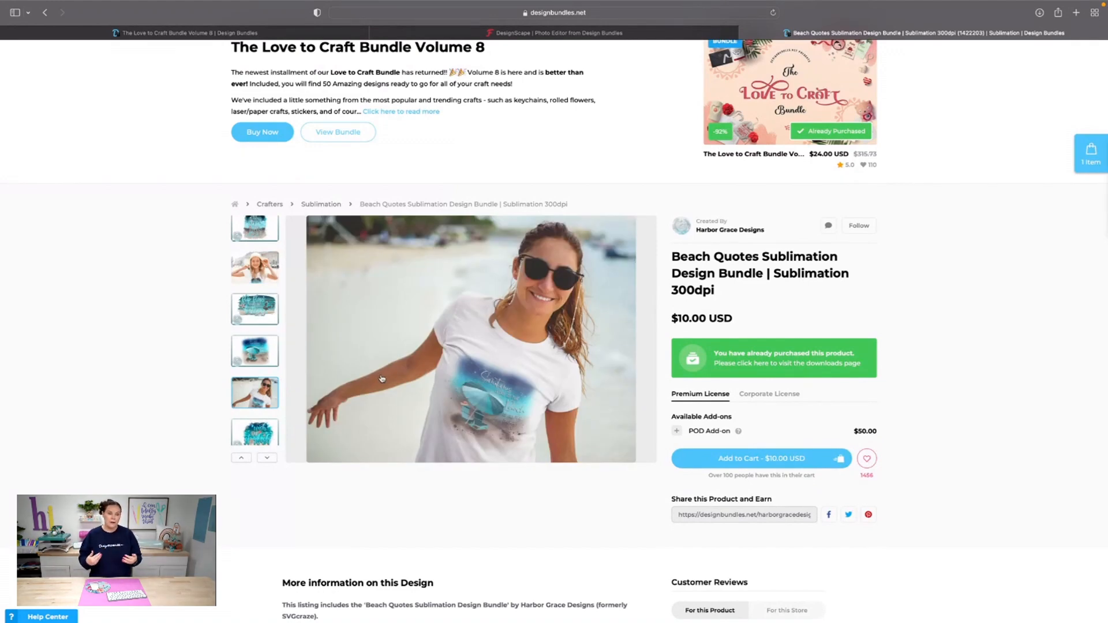
{"action": "scroll", "coordinate": [265, 325], "scroll_direction": "down", "scroll_amount": 2}
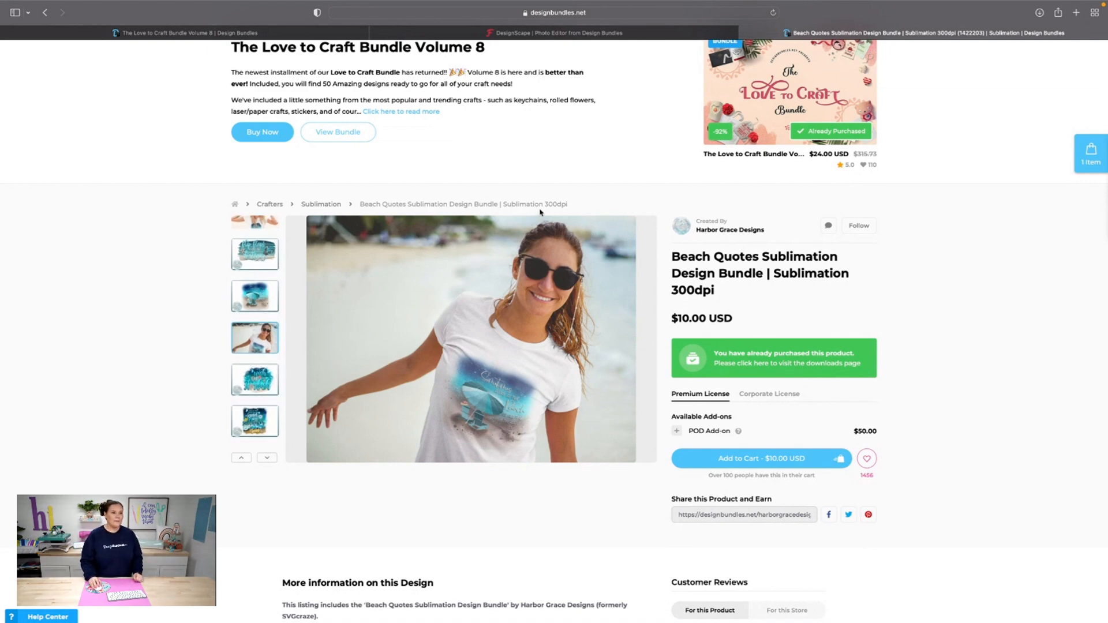
View the Plus Membership and DesignScape pages, switch to the open DesignScape editor, and close the DesignScape landing page.
{"action": "scroll", "coordinate": [541, 215], "scroll_direction": "up", "scroll_amount": 3}
{"action": "mouse_move", "coordinate": [867, 108]}
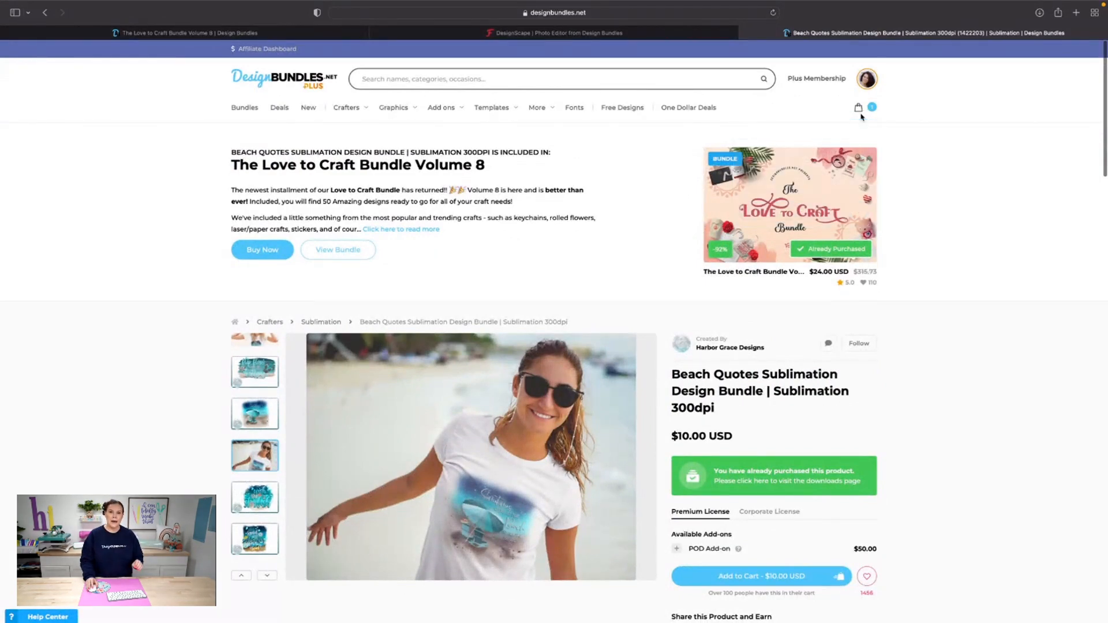
{"action": "left_click", "coordinate": [813, 79]}
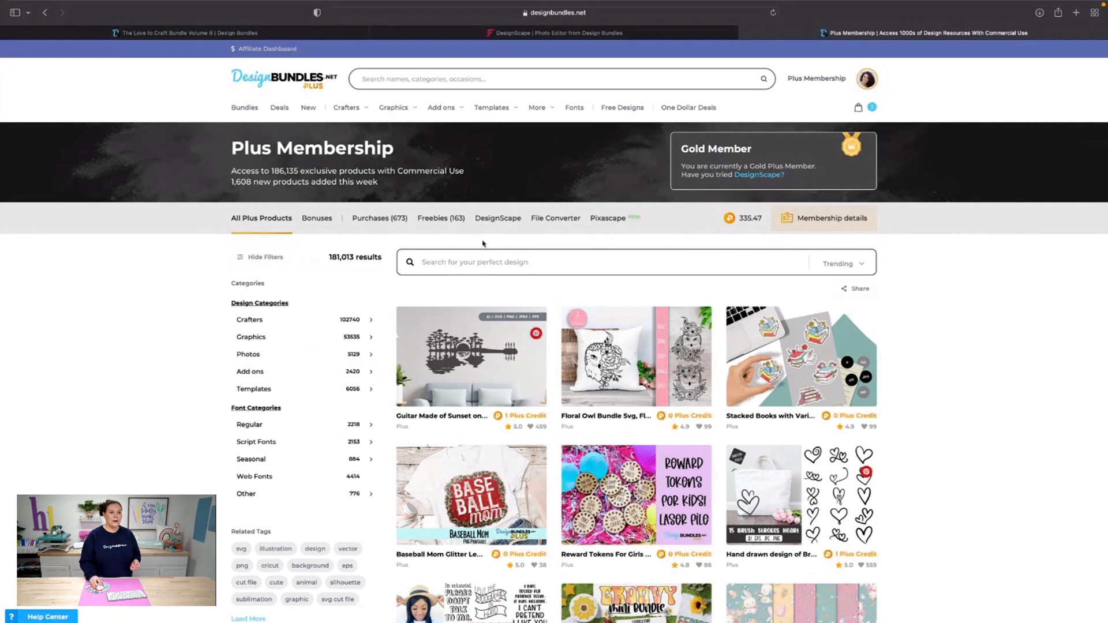
{"action": "left_click", "coordinate": [508, 219]}
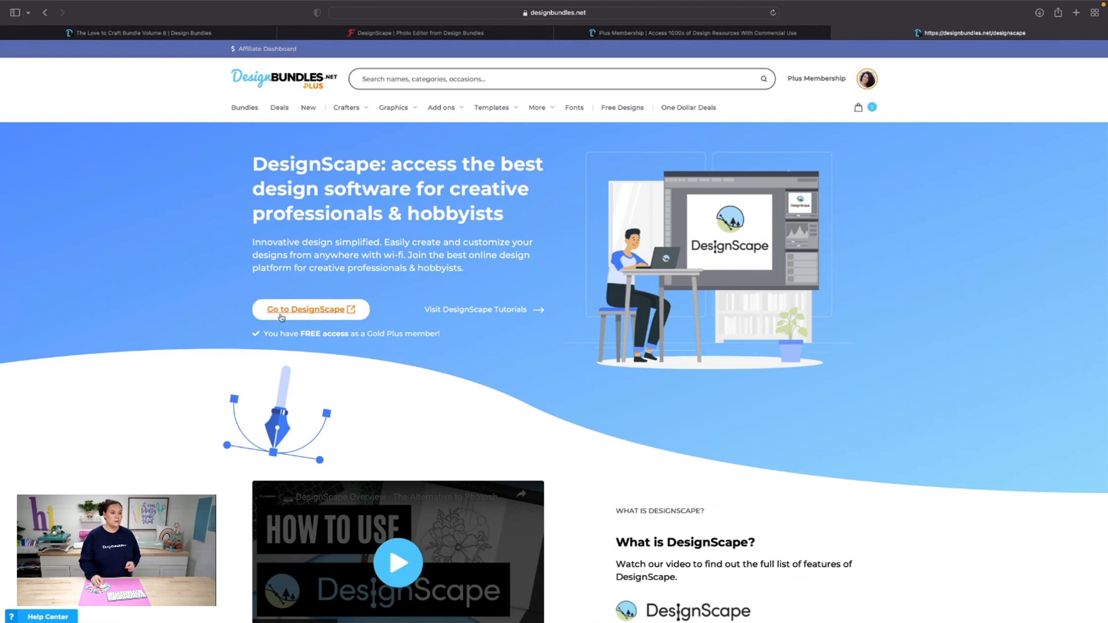
{"action": "left_click", "coordinate": [409, 35]}
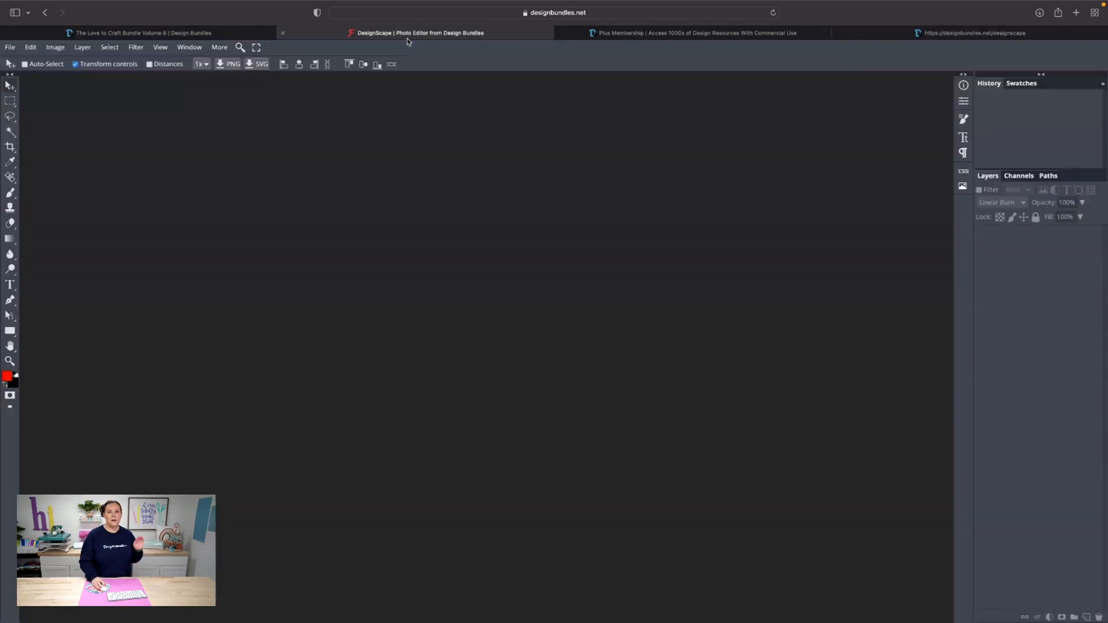
{"action": "left_click", "coordinate": [839, 33]}
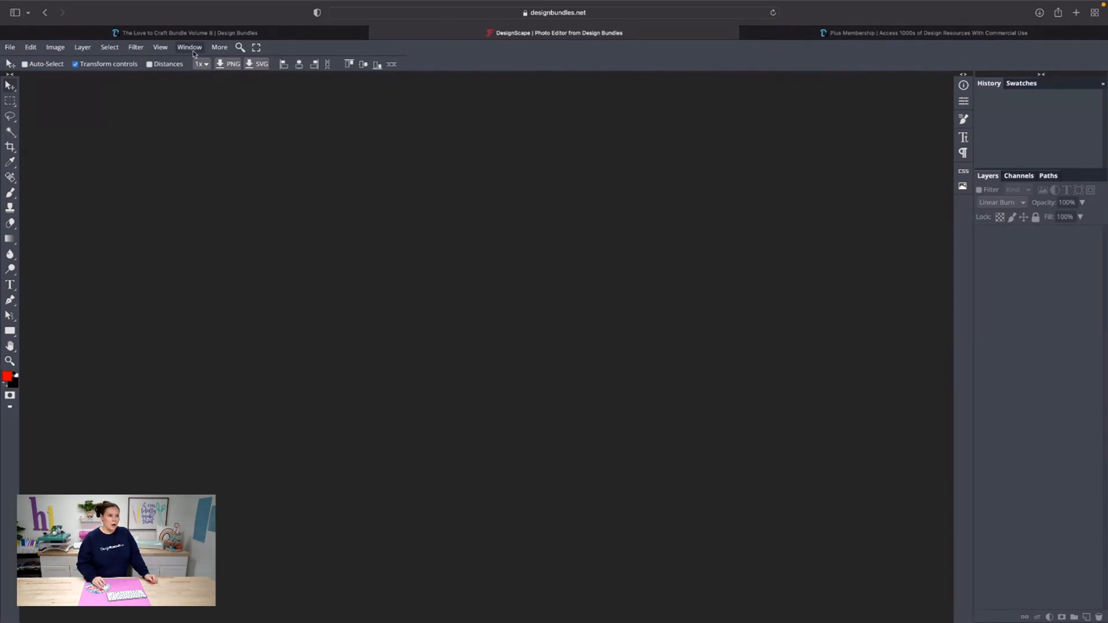
Return to the Love to Craft Bundle Volume 8 page and go to the Plus Membership product listing from there.
{"action": "left_click", "coordinate": [181, 33]}
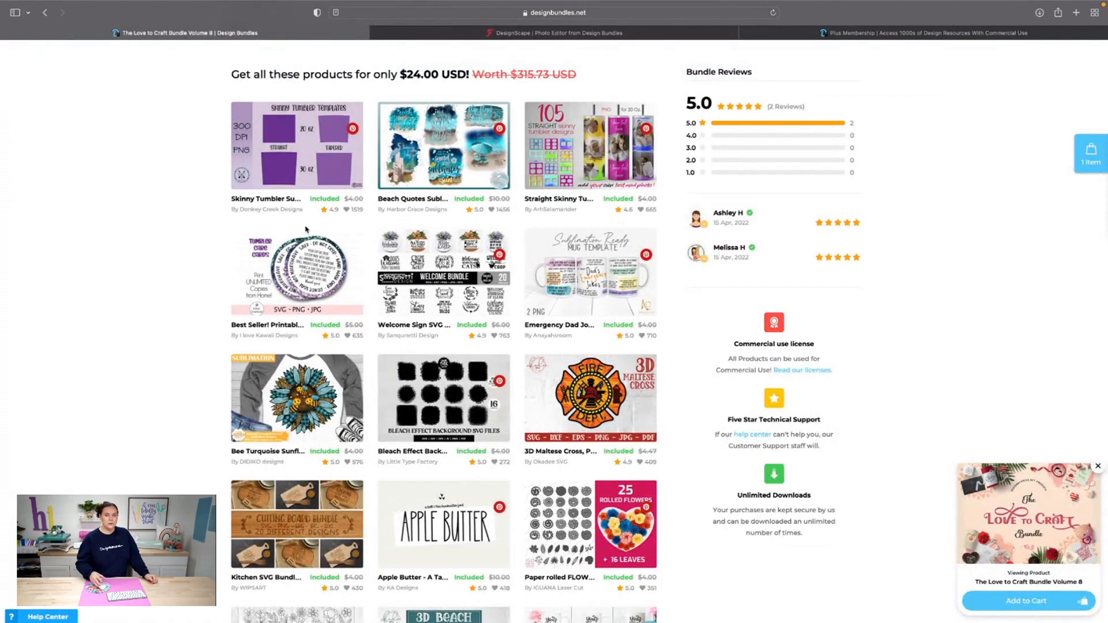
{"action": "scroll", "coordinate": [371, 282], "scroll_direction": "up", "scroll_amount": 15}
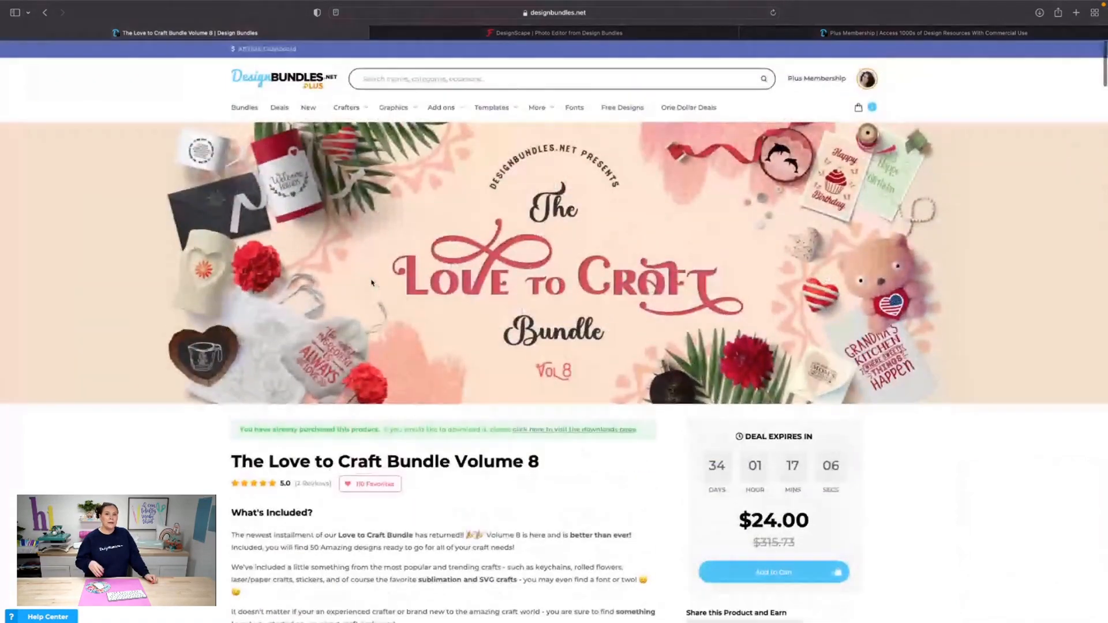
{"action": "left_click", "coordinate": [806, 81]}
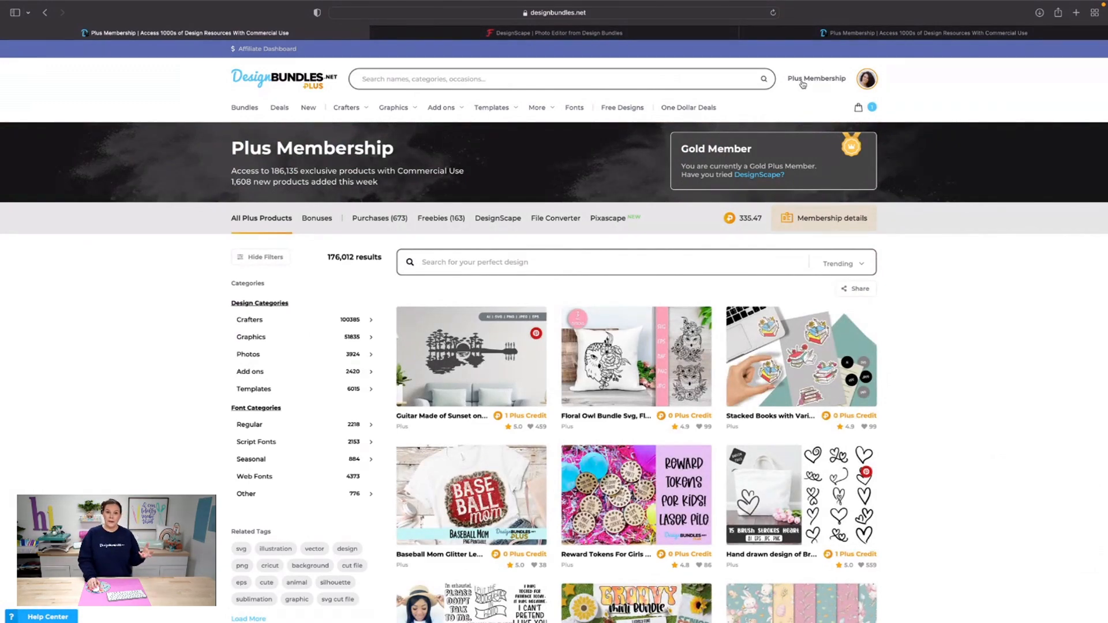
{"action": "scroll", "coordinate": [796, 179], "scroll_direction": "down", "scroll_amount": 2}
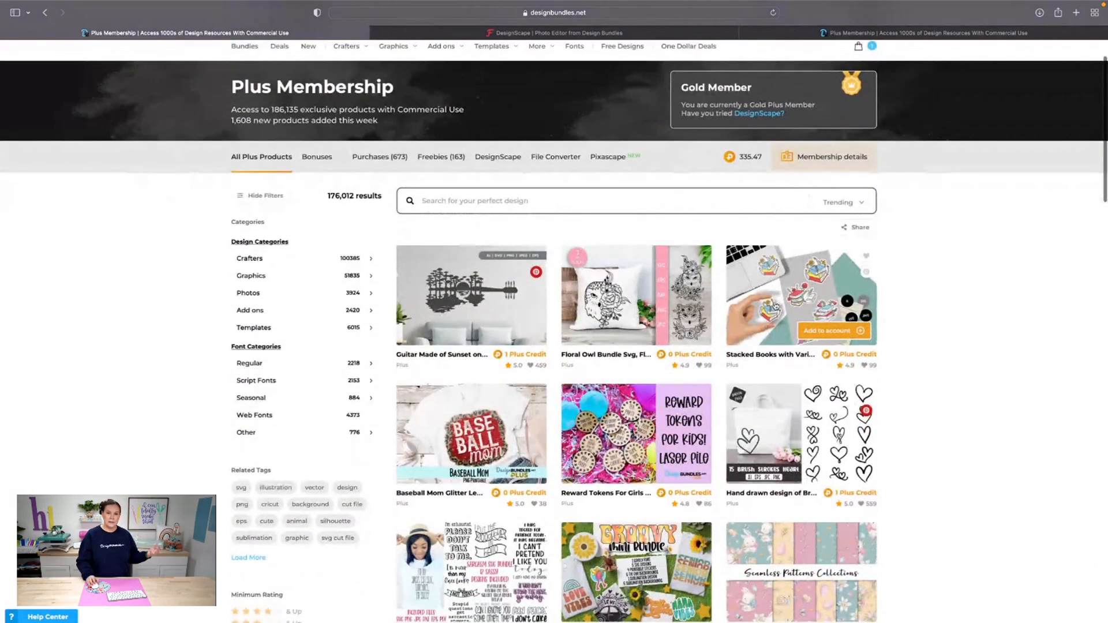
{"action": "scroll", "coordinate": [468, 134], "scroll_direction": "up", "scroll_amount": 2}
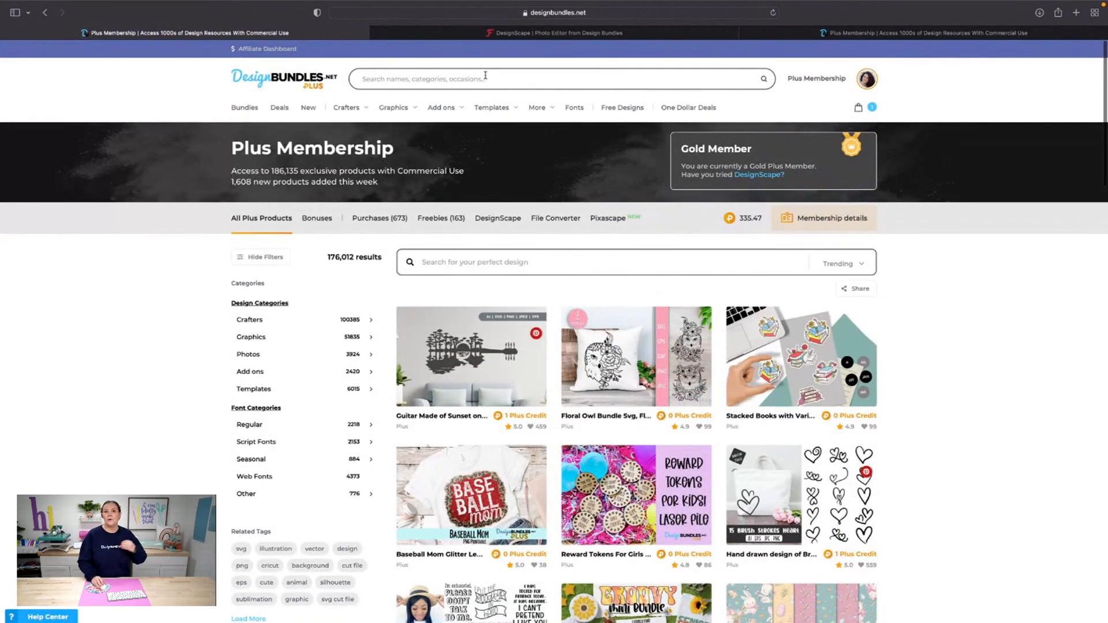
Search the Plus products for "t-shirt mockup" and browse the resulting mockups.
{"action": "left_click", "coordinate": [474, 263]}
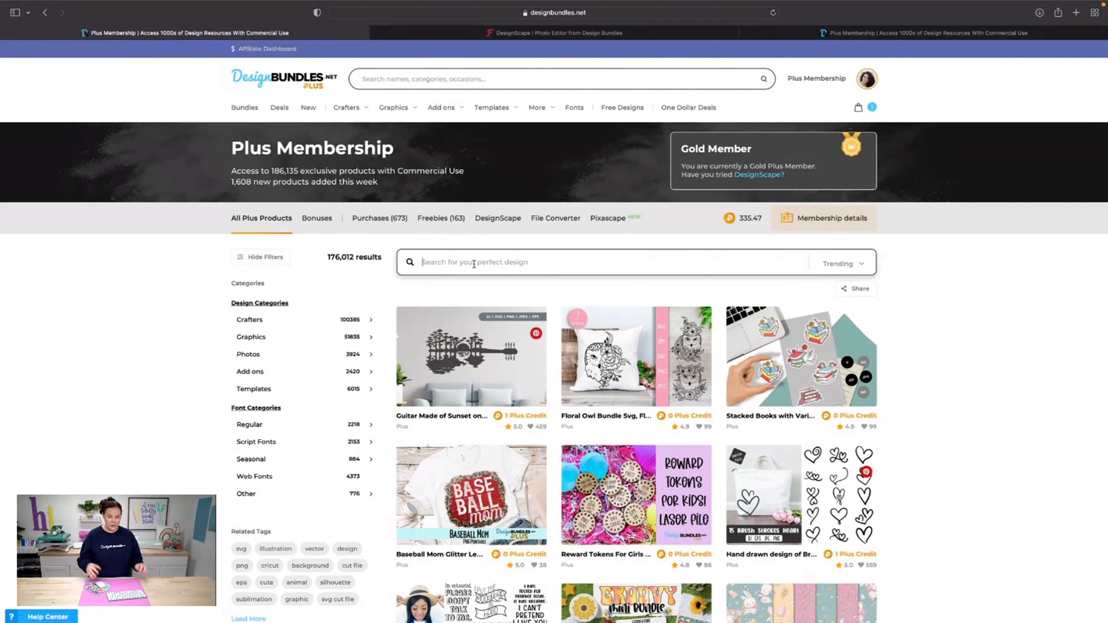
{"action": "type", "text": "t-shirt mockup"}
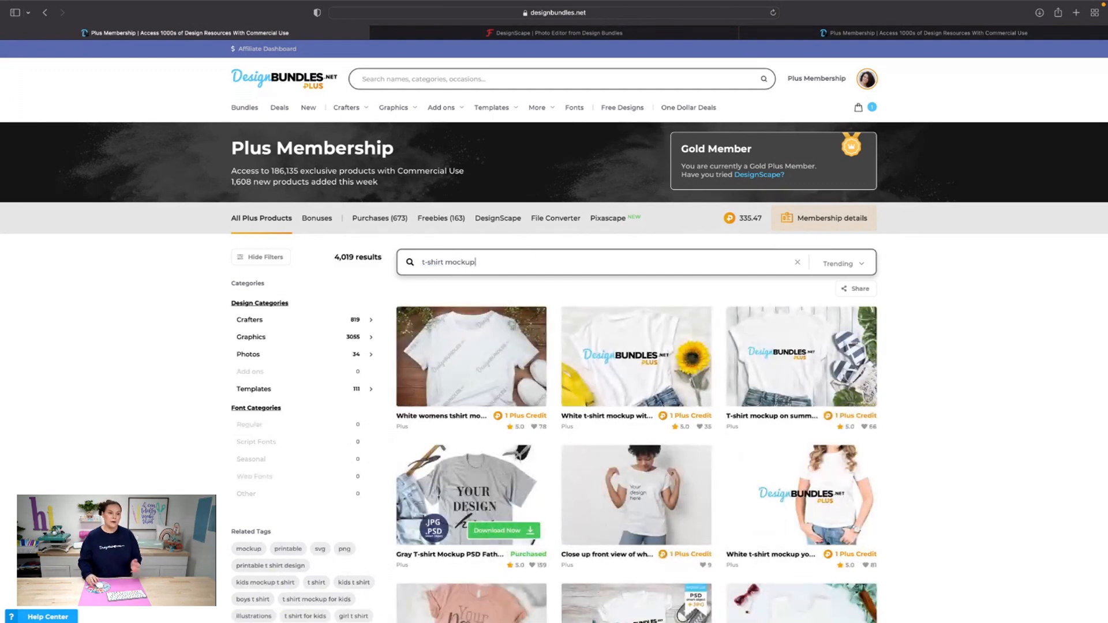
{"action": "scroll", "coordinate": [684, 358], "scroll_direction": "down", "scroll_amount": 6}
{"action": "scroll", "coordinate": [684, 358], "scroll_direction": "down", "scroll_amount": 12}
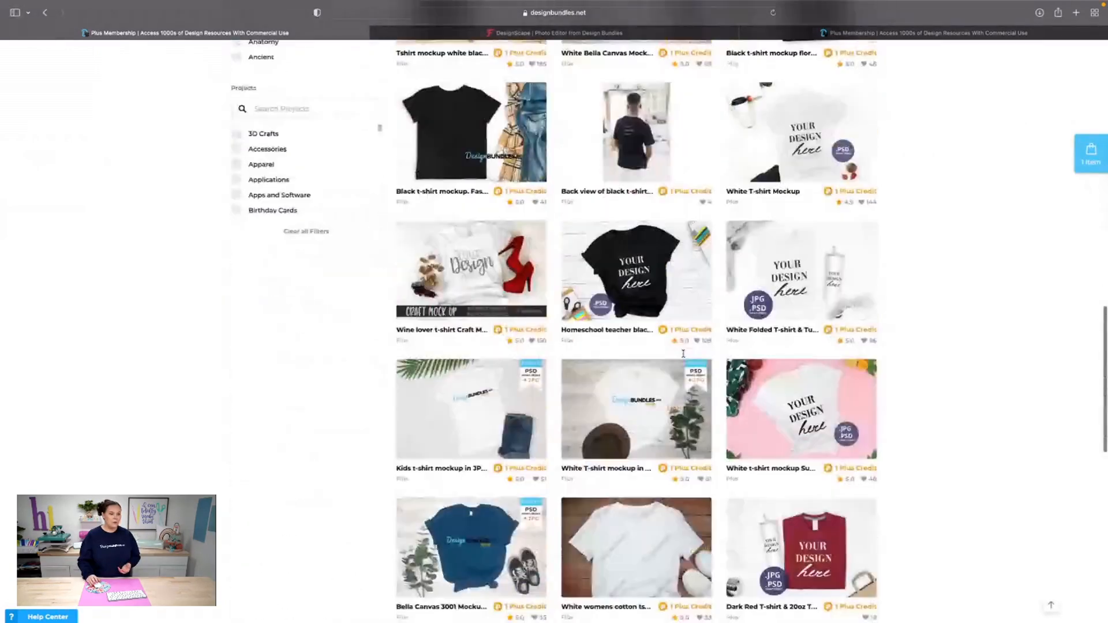
{"action": "scroll", "coordinate": [683, 353], "scroll_direction": "down", "scroll_amount": 4}
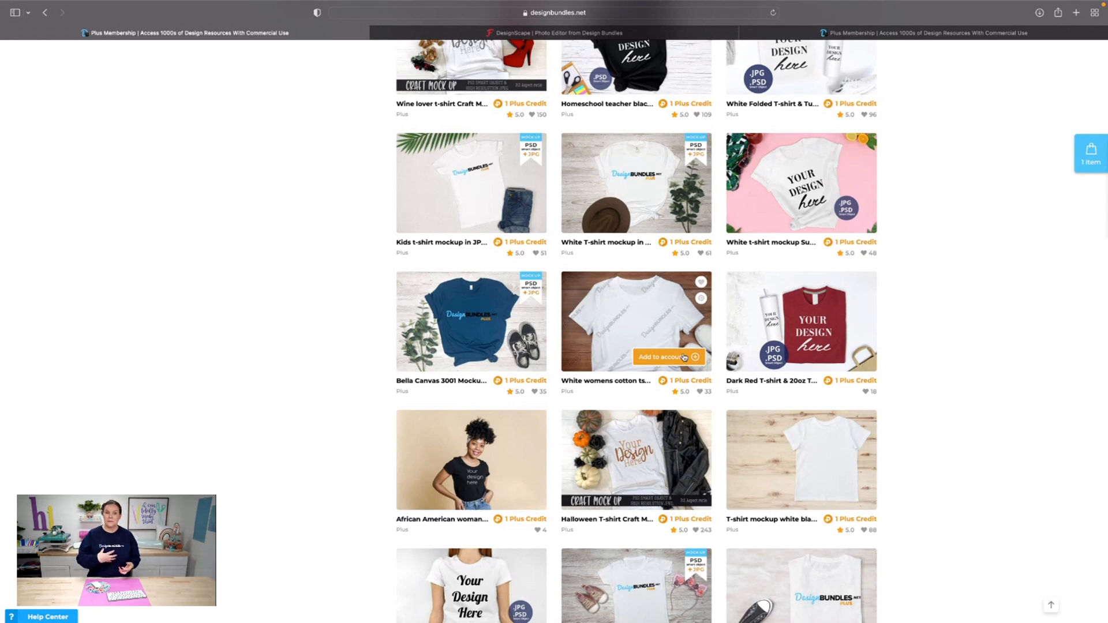
{"action": "scroll", "coordinate": [683, 357], "scroll_direction": "down", "scroll_amount": 3}
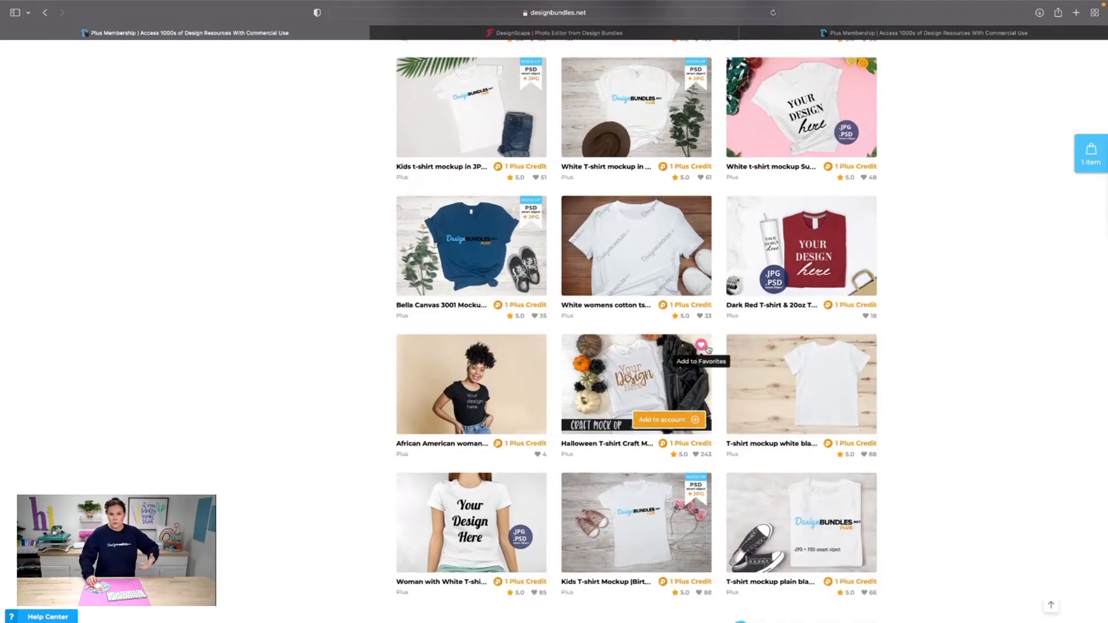
Filter the T-shirt mockup results to products whose included files contain PSD, and return to the first results.
{"action": "scroll", "coordinate": [704, 350], "scroll_direction": "up", "scroll_amount": 5}
{"action": "scroll", "coordinate": [702, 363], "scroll_direction": "up", "scroll_amount": 9}
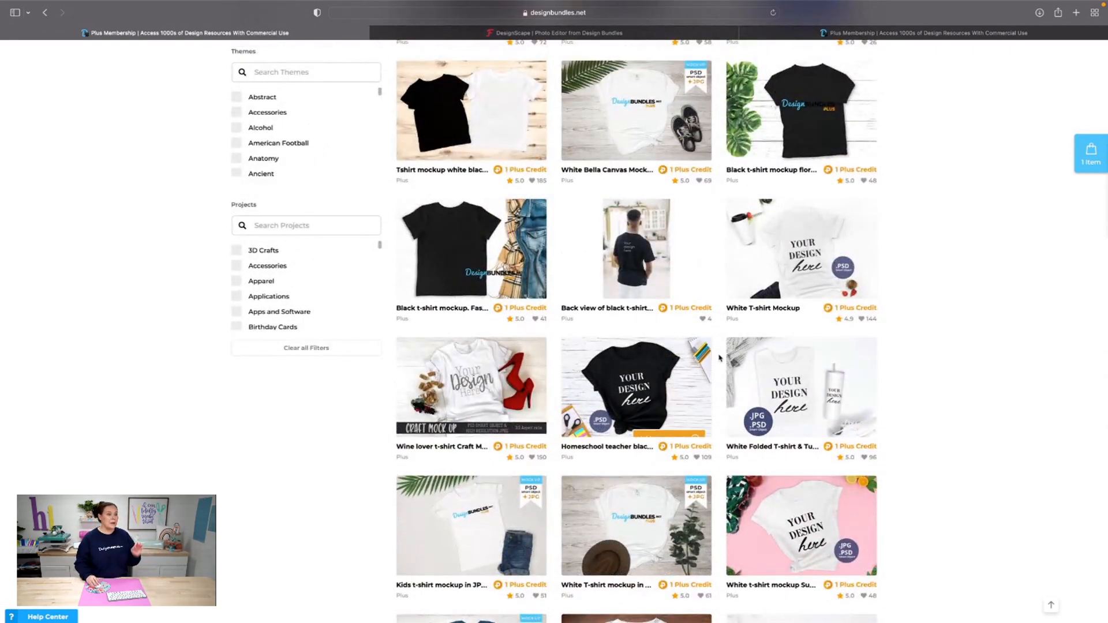
{"action": "scroll", "coordinate": [701, 363], "scroll_direction": "up", "scroll_amount": 2}
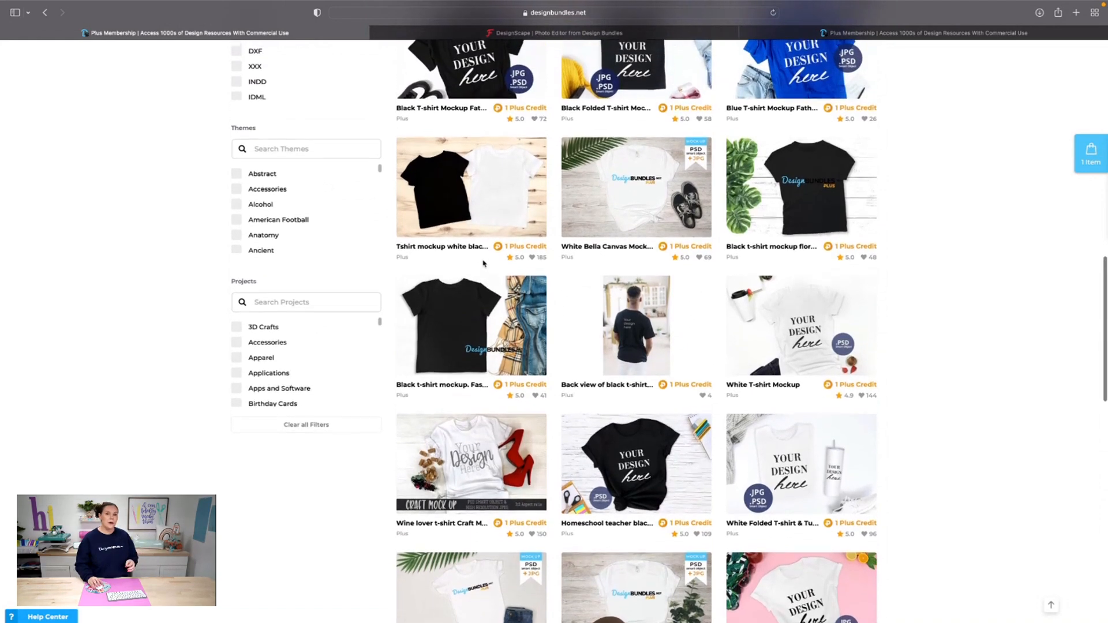
{"action": "scroll", "coordinate": [295, 176], "scroll_direction": "up", "scroll_amount": 3}
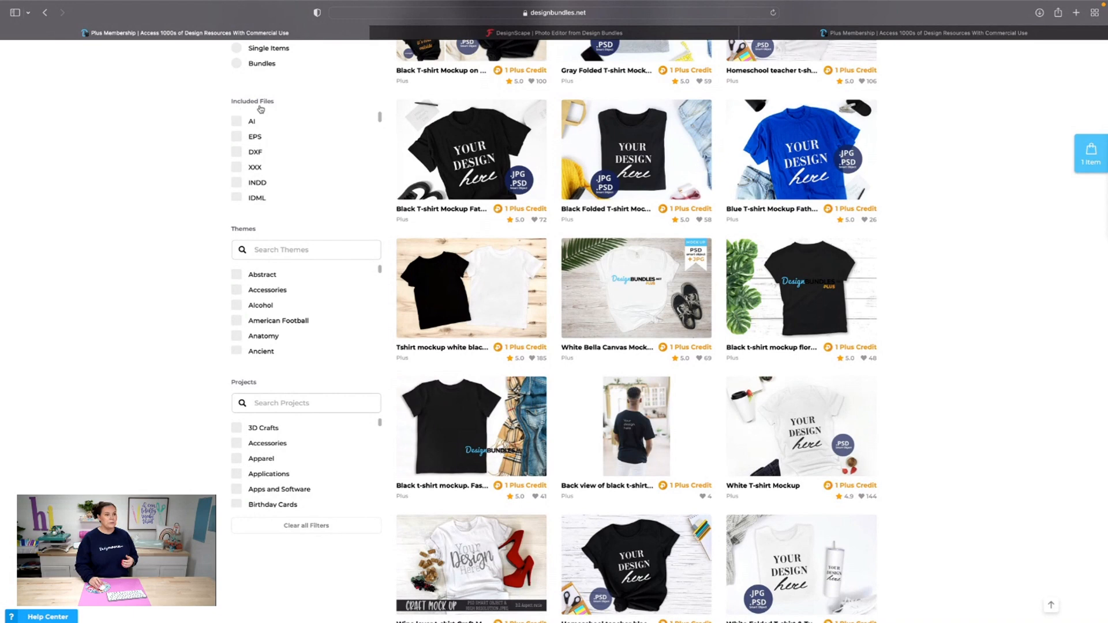
{"action": "scroll", "coordinate": [261, 141], "scroll_direction": "down", "scroll_amount": 3}
{"action": "left_click", "coordinate": [236, 166]}
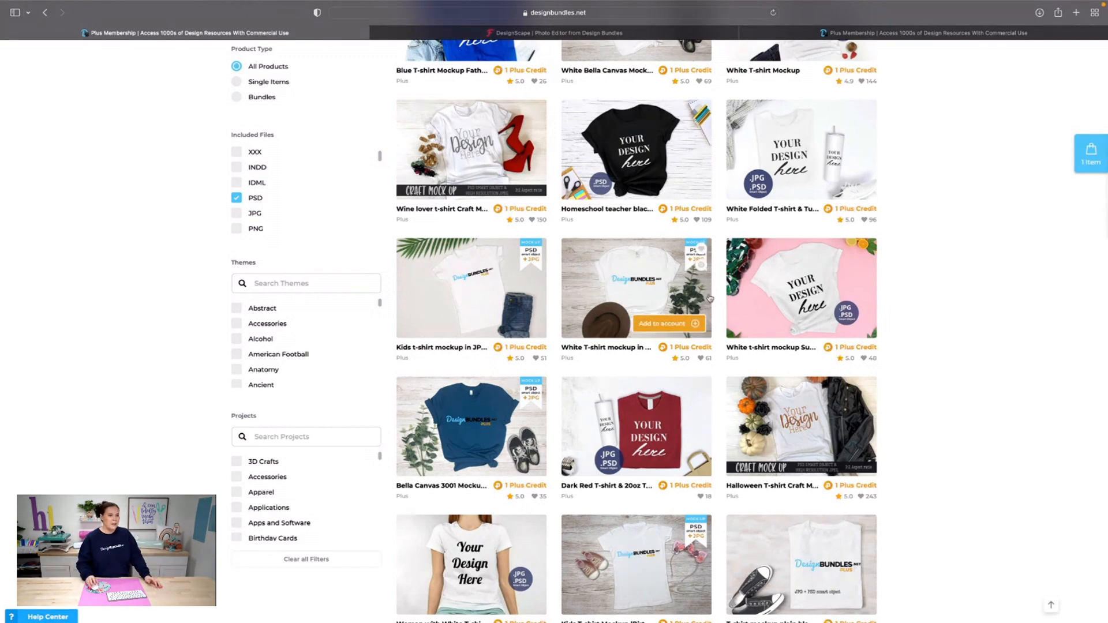
{"action": "scroll", "coordinate": [705, 299], "scroll_direction": "up", "scroll_amount": 1}
{"action": "scroll", "coordinate": [705, 299], "scroll_direction": "up", "scroll_amount": 10}
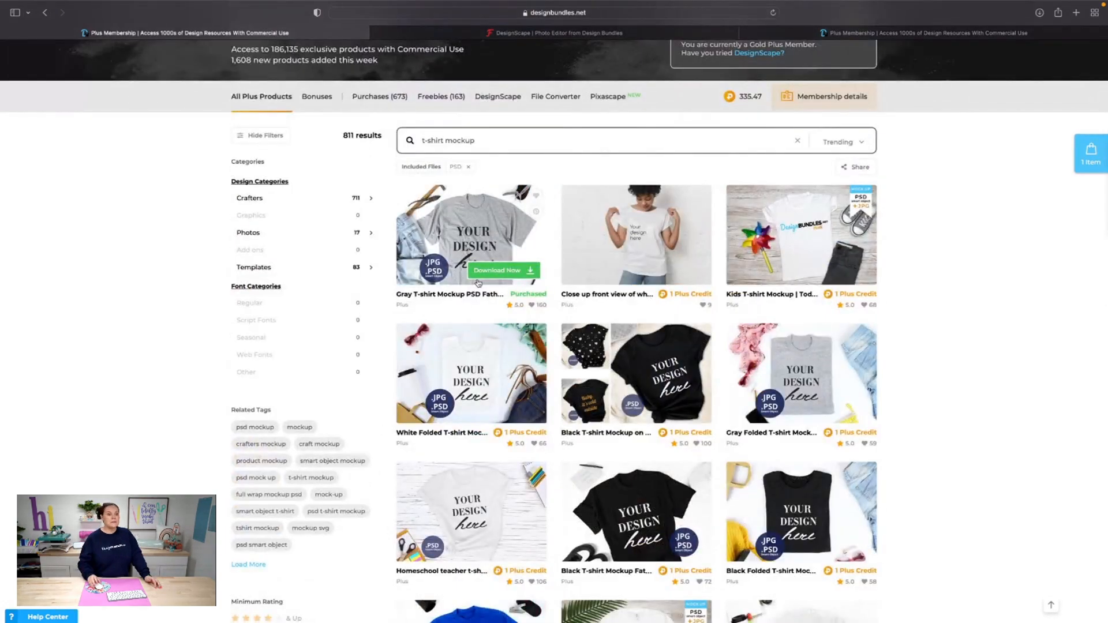
Browse the first page of PSD T-shirt mockup results down to its end.
{"action": "scroll", "coordinate": [487, 281], "scroll_direction": "down", "scroll_amount": 2}
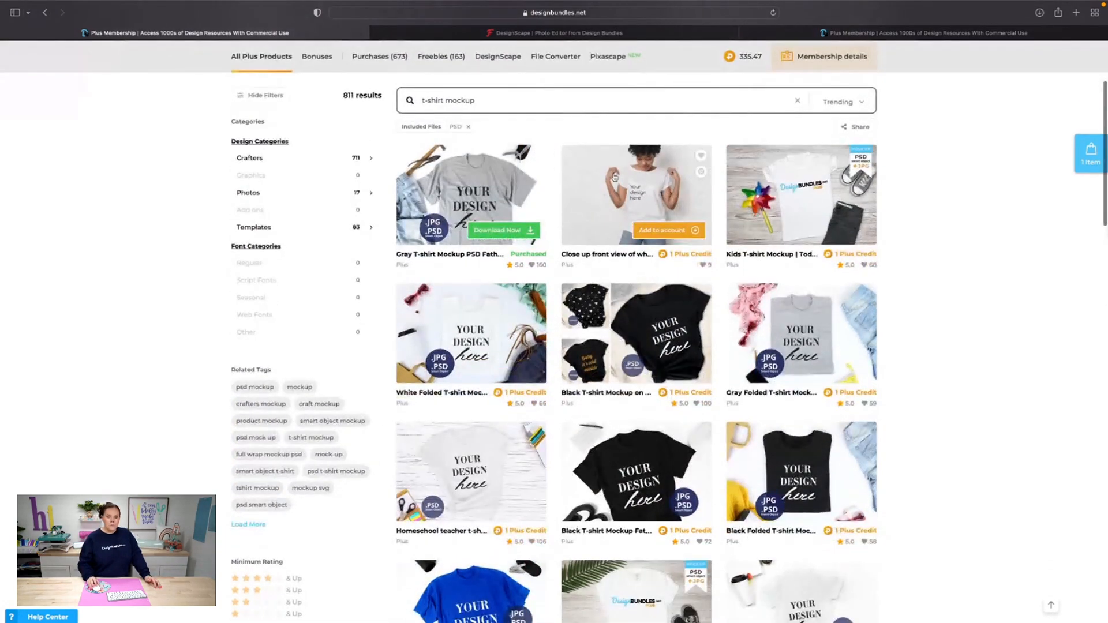
{"action": "scroll", "coordinate": [684, 205], "scroll_direction": "down", "scroll_amount": 5}
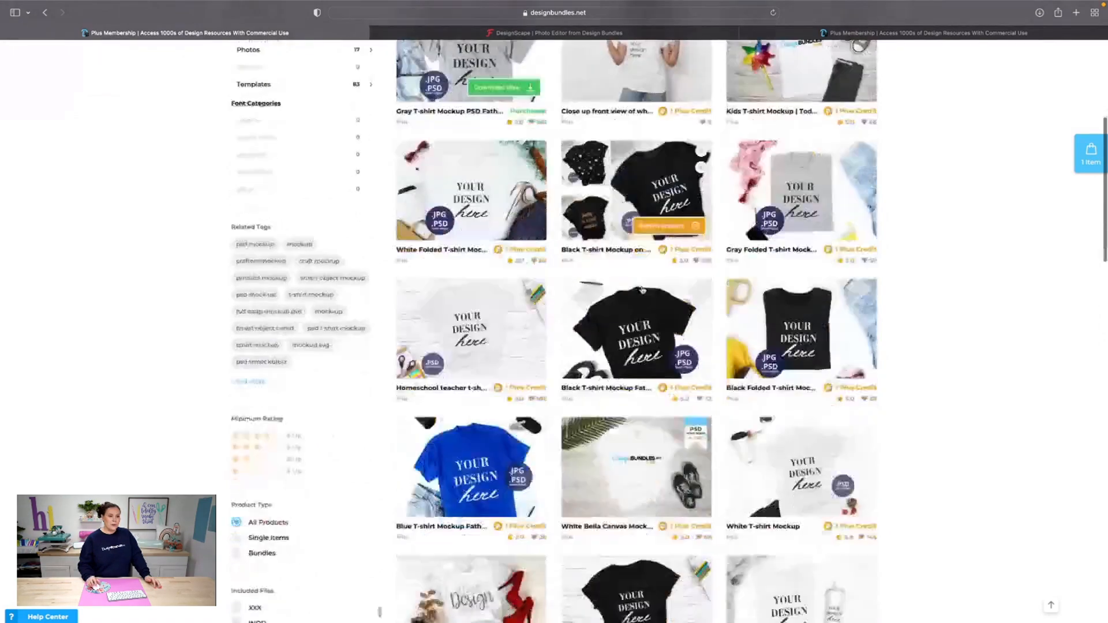
{"action": "scroll", "coordinate": [642, 291], "scroll_direction": "down", "scroll_amount": 15}
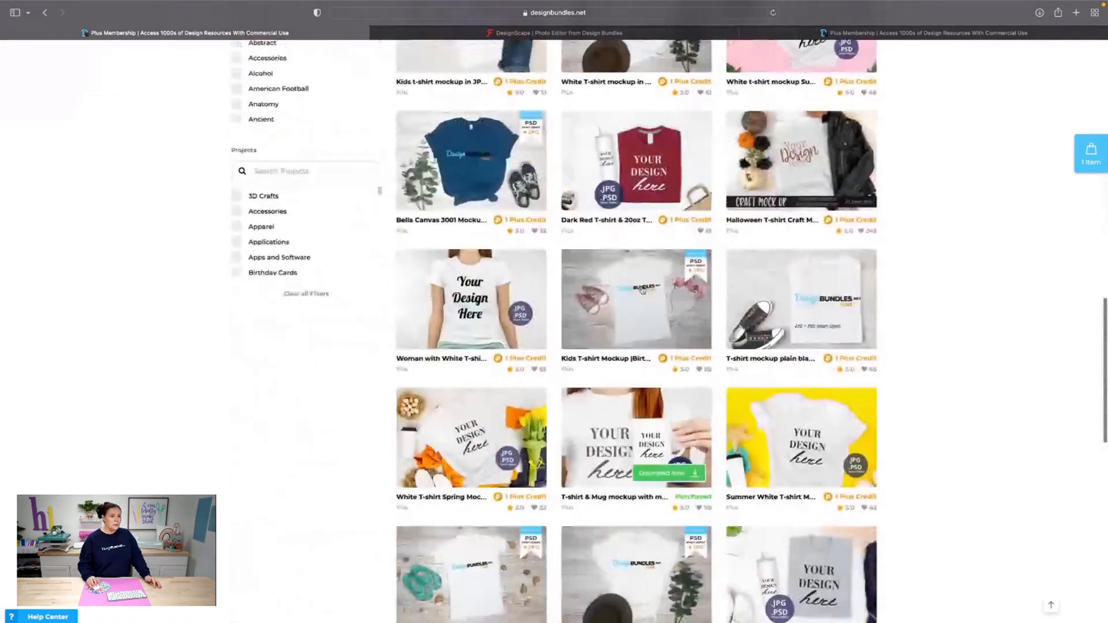
{"action": "scroll", "coordinate": [641, 285], "scroll_direction": "down", "scroll_amount": 2}
{"action": "scroll", "coordinate": [495, 170], "scroll_direction": "down", "scroll_amount": 2}
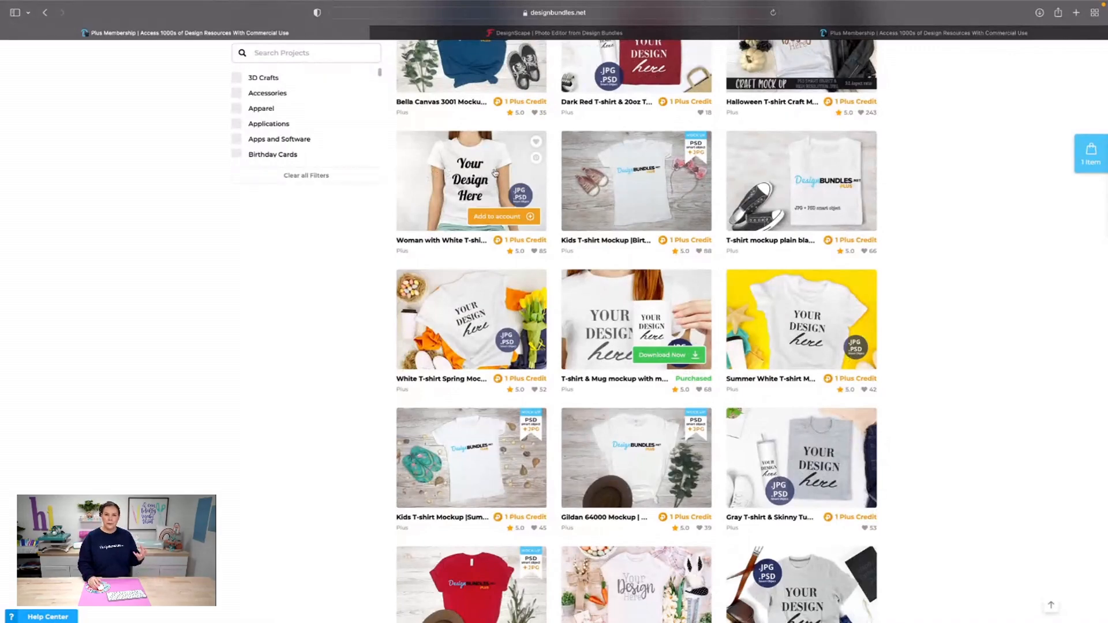
{"action": "scroll", "coordinate": [495, 171], "scroll_direction": "down", "scroll_amount": 5}
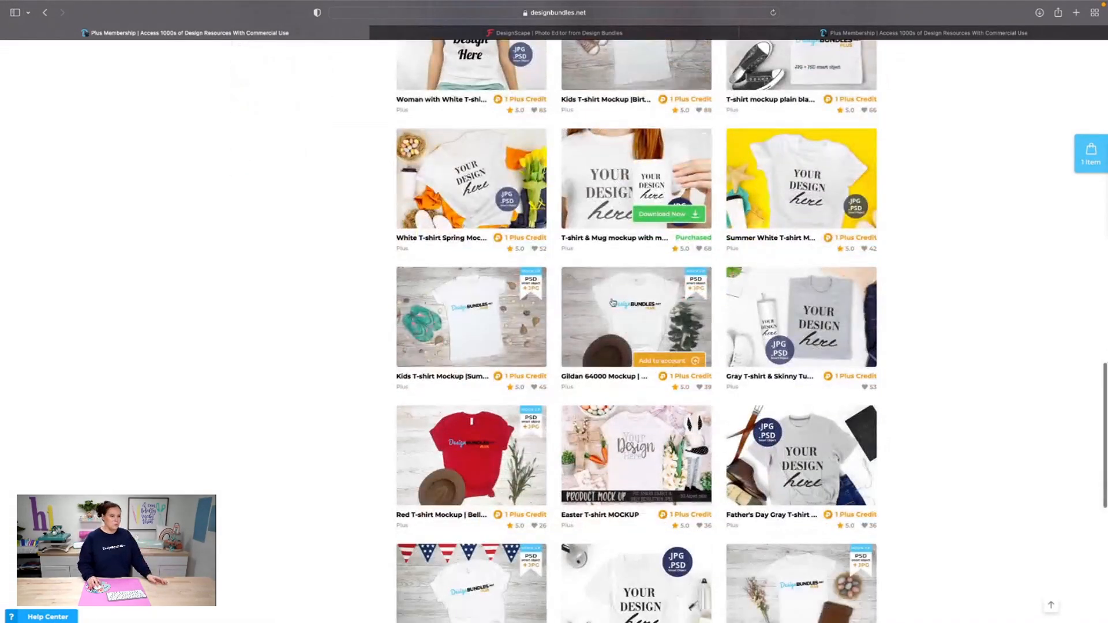
{"action": "scroll", "coordinate": [634, 445], "scroll_direction": "down", "scroll_amount": 1}
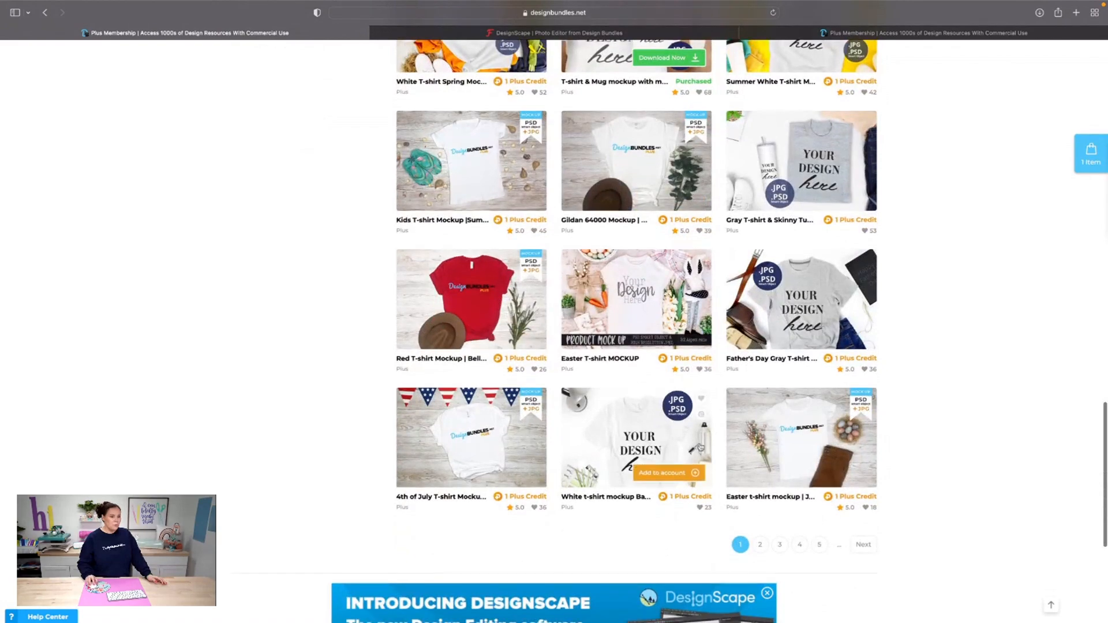
Go to the second page of mockup results and open the Woman with Black T-shirt Mockup PSD product.
{"action": "left_click", "coordinate": [760, 544]}
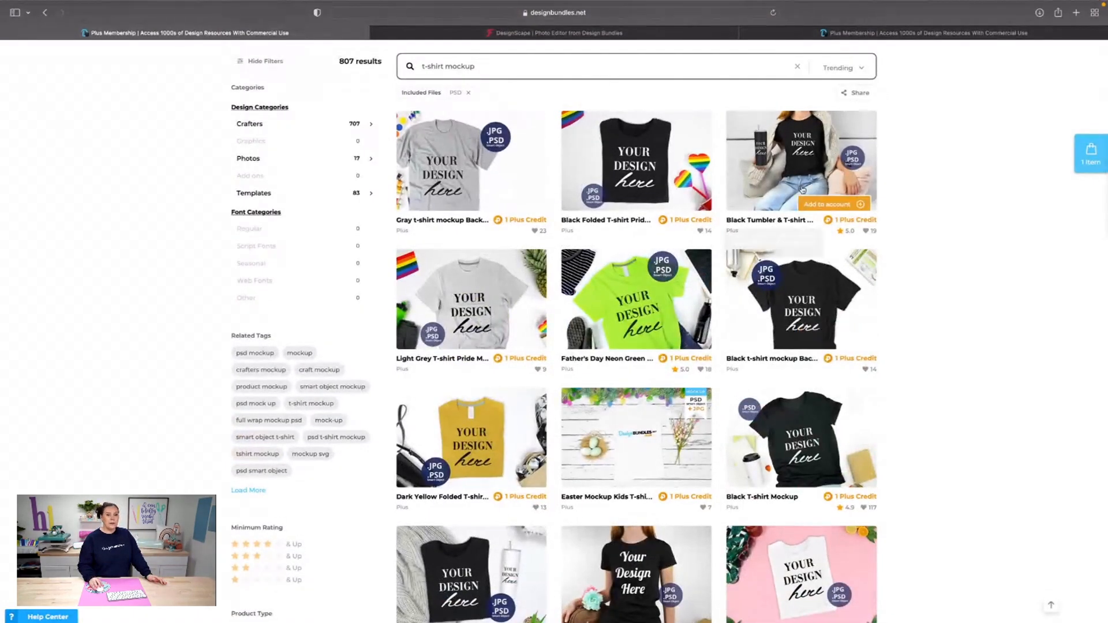
{"action": "scroll", "coordinate": [801, 170], "scroll_direction": "down", "scroll_amount": 2}
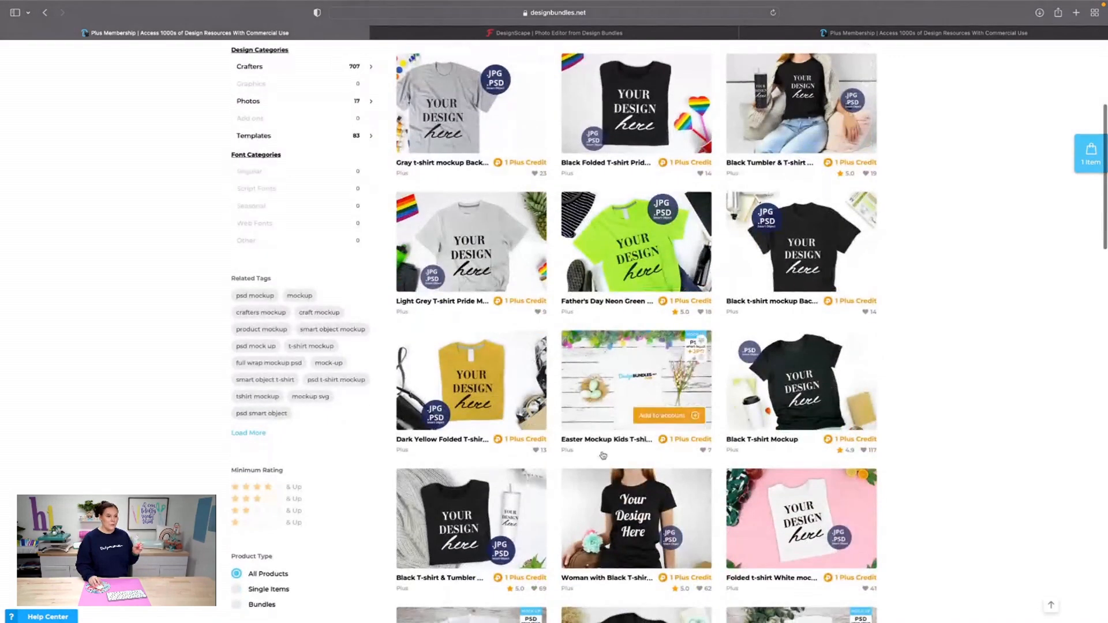
{"action": "scroll", "coordinate": [760, 121], "scroll_direction": "up", "scroll_amount": 1}
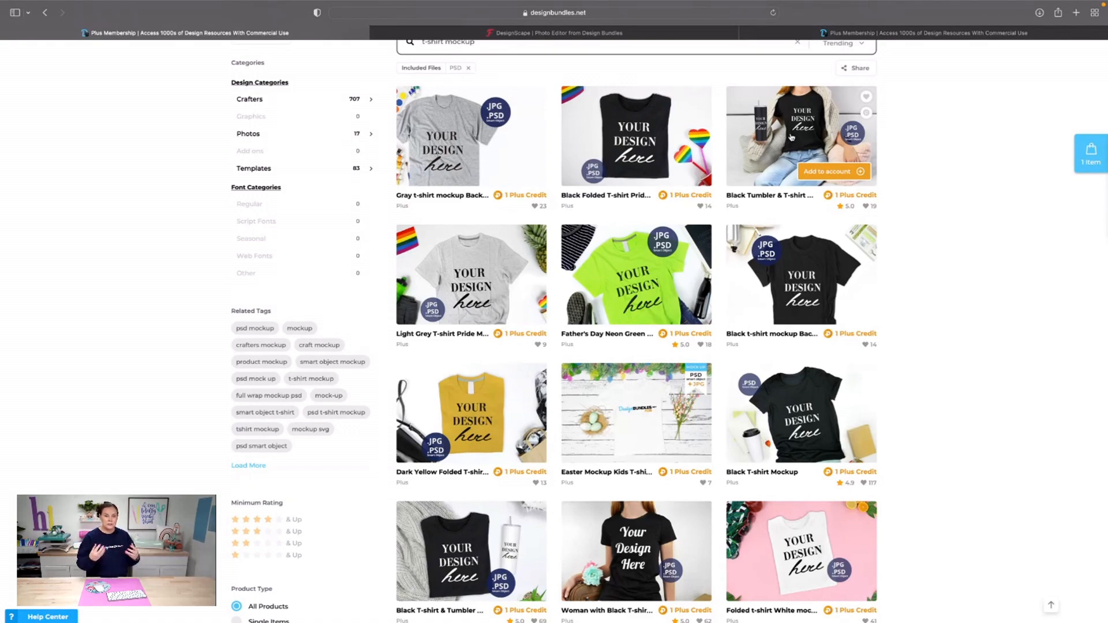
{"action": "scroll", "coordinate": [789, 142], "scroll_direction": "down", "scroll_amount": 2}
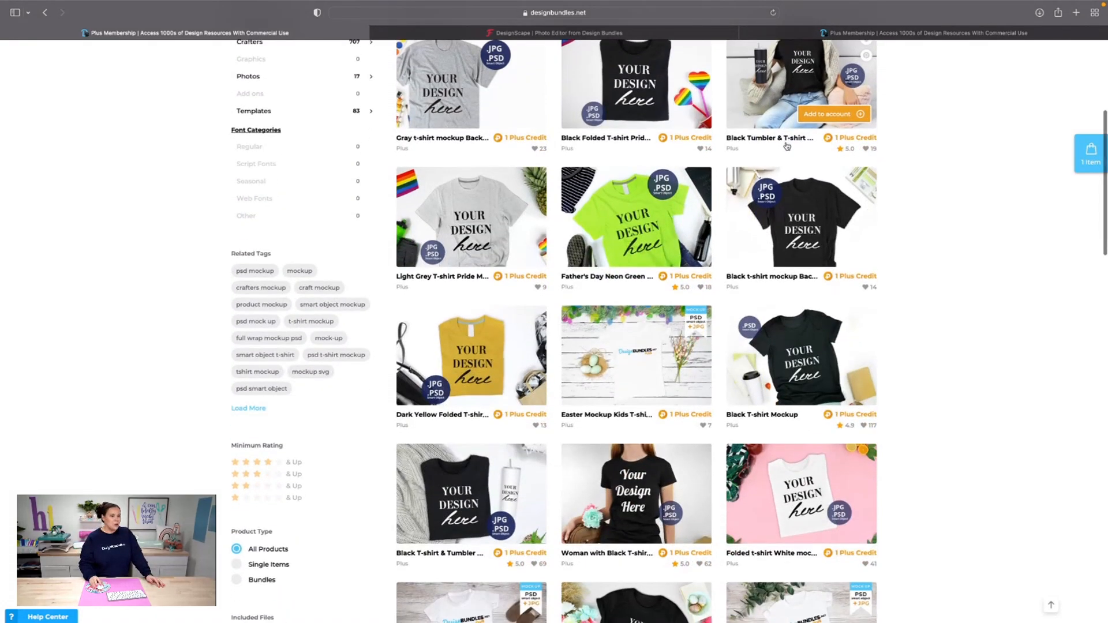
{"action": "scroll", "coordinate": [787, 145], "scroll_direction": "down", "scroll_amount": 3}
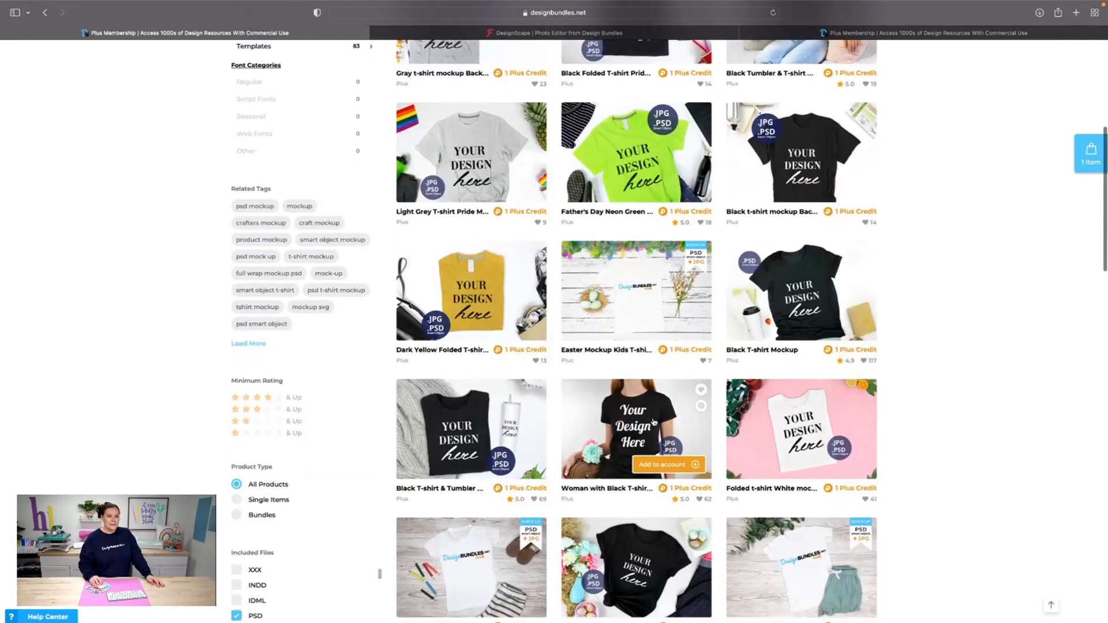
{"action": "left_click", "coordinate": [641, 433]}
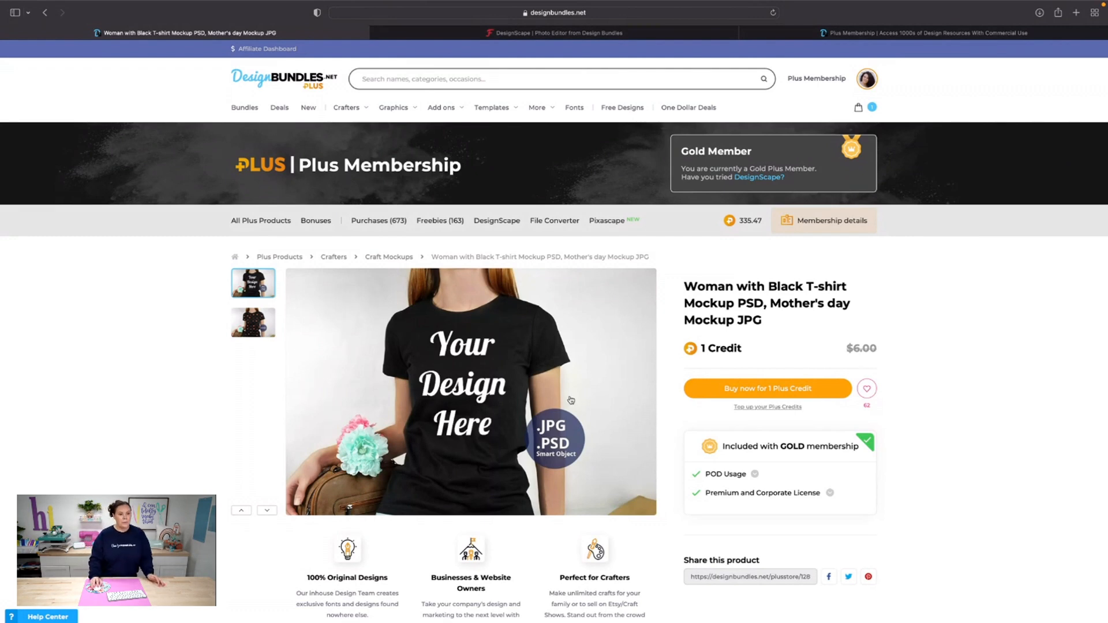
Buy the black T-shirt mockup for 1 Plus Credit, download Mockup181BlackTshirtWoman.zip, and check the browser's list of downloads.
{"action": "left_click", "coordinate": [769, 395]}
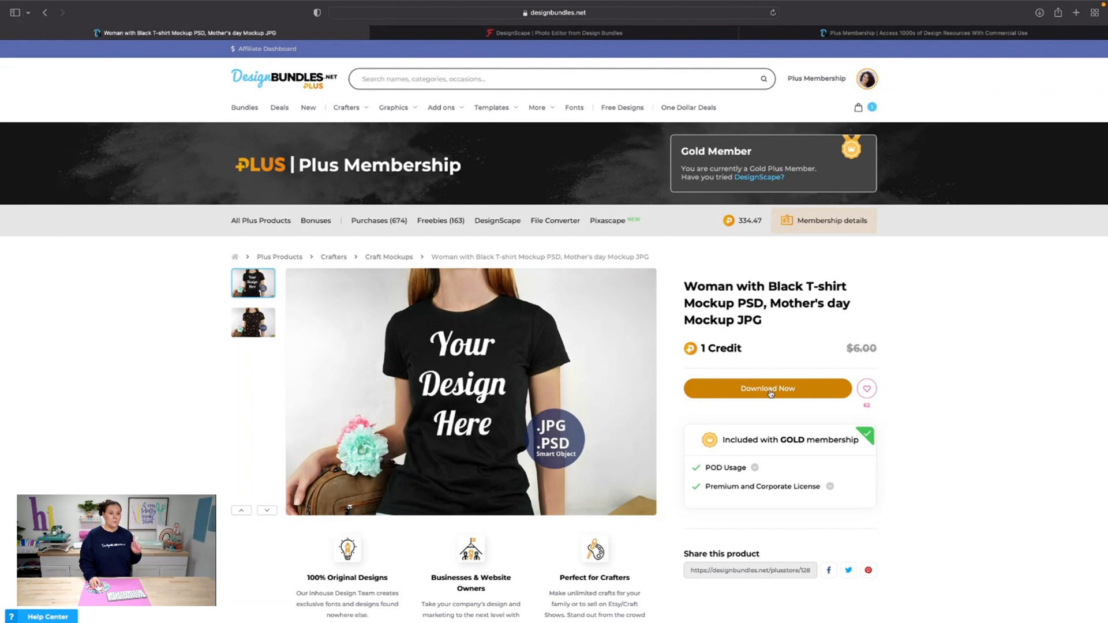
{"action": "left_click", "coordinate": [770, 391]}
{"action": "left_click", "coordinate": [629, 193]}
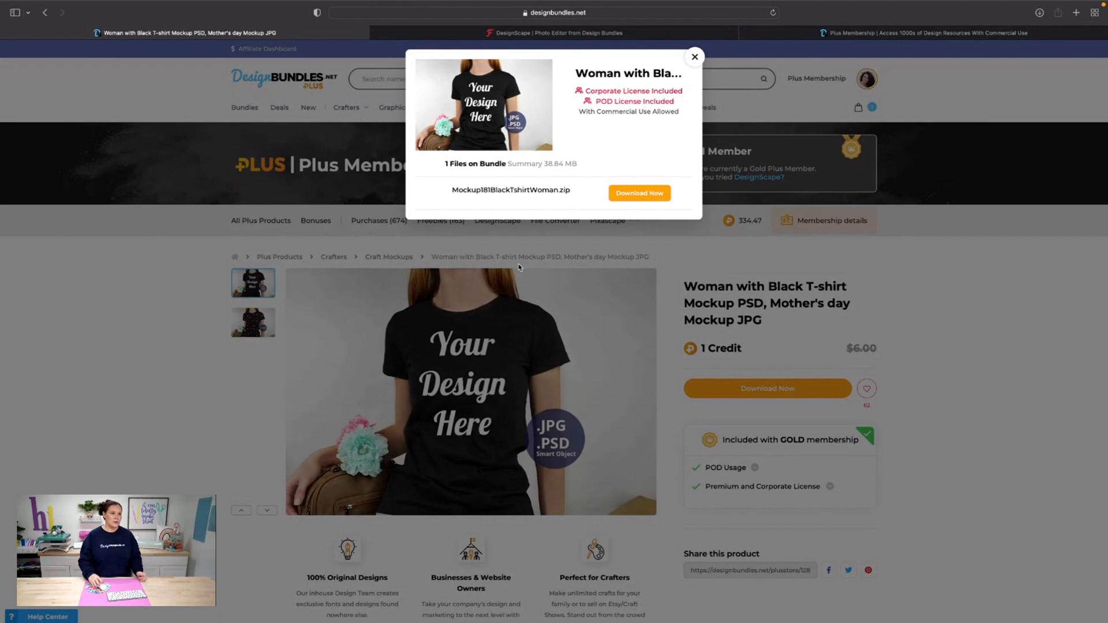
{"action": "left_click", "coordinate": [694, 57]}
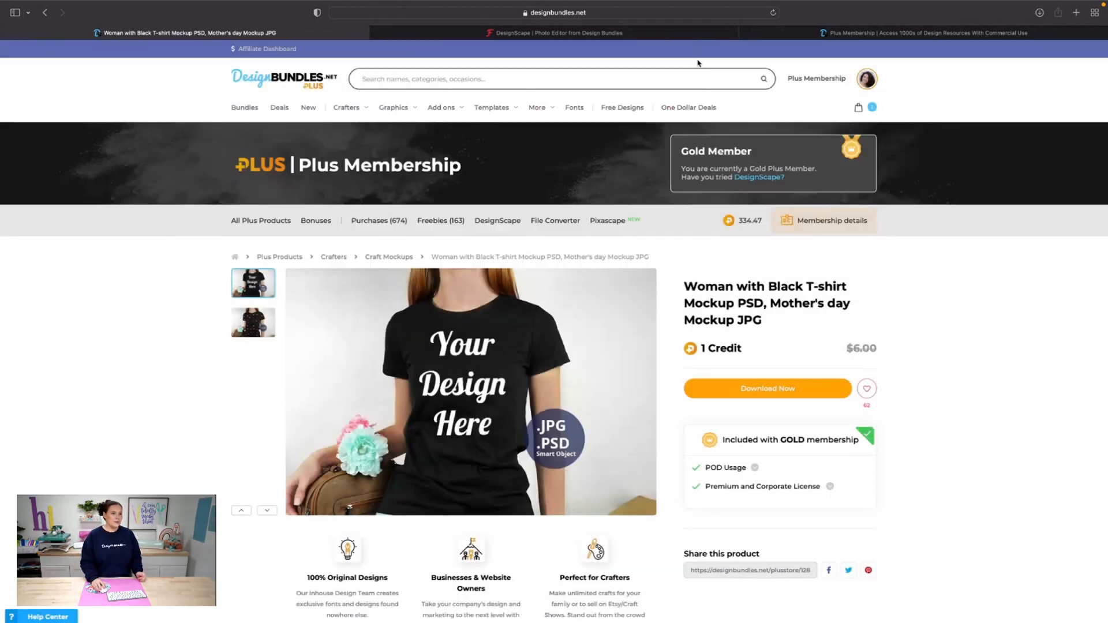
{"action": "left_click", "coordinate": [1039, 13]}
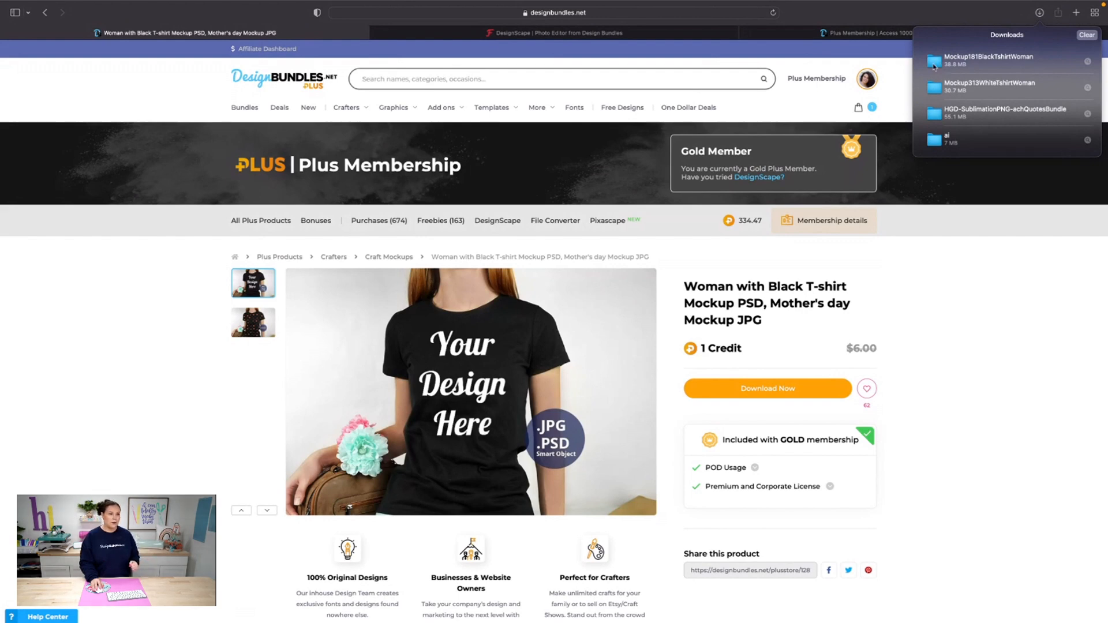
Switch to the DesignScape editor and open Mockup181BlackTshirtWoman.psd from the recent files.
{"action": "left_click", "coordinate": [615, 33]}
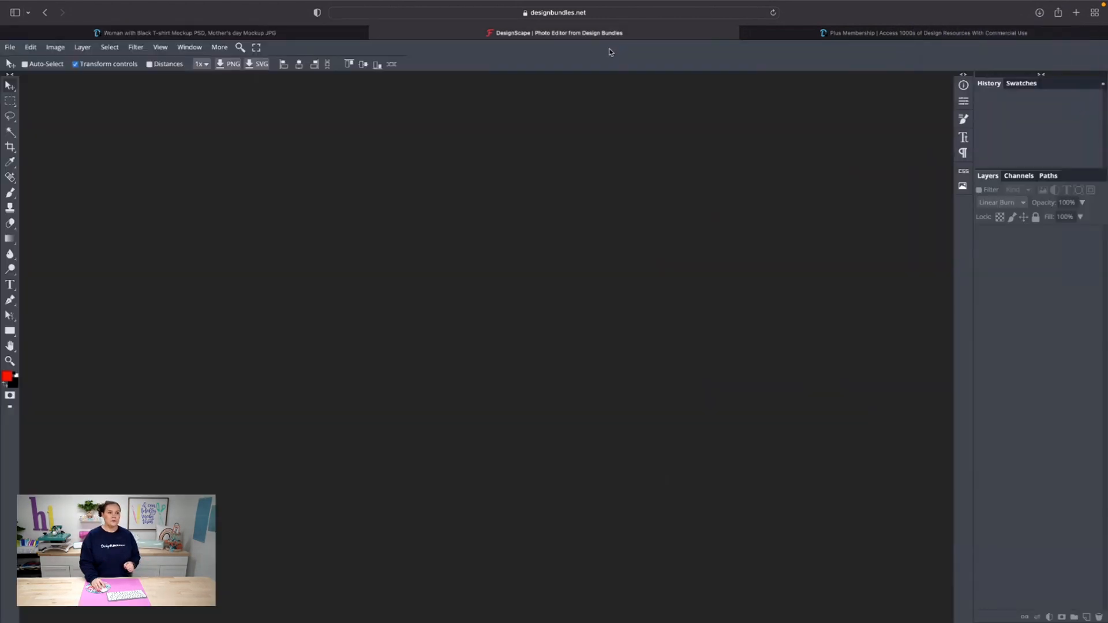
{"action": "left_click", "coordinate": [10, 47]}
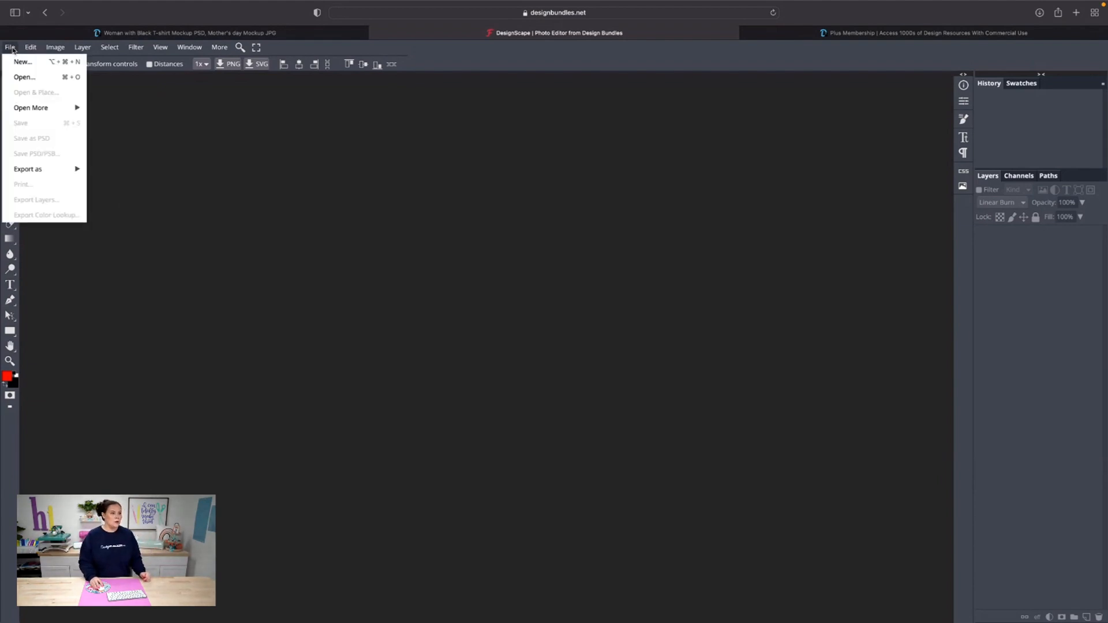
{"action": "left_click", "coordinate": [24, 77]}
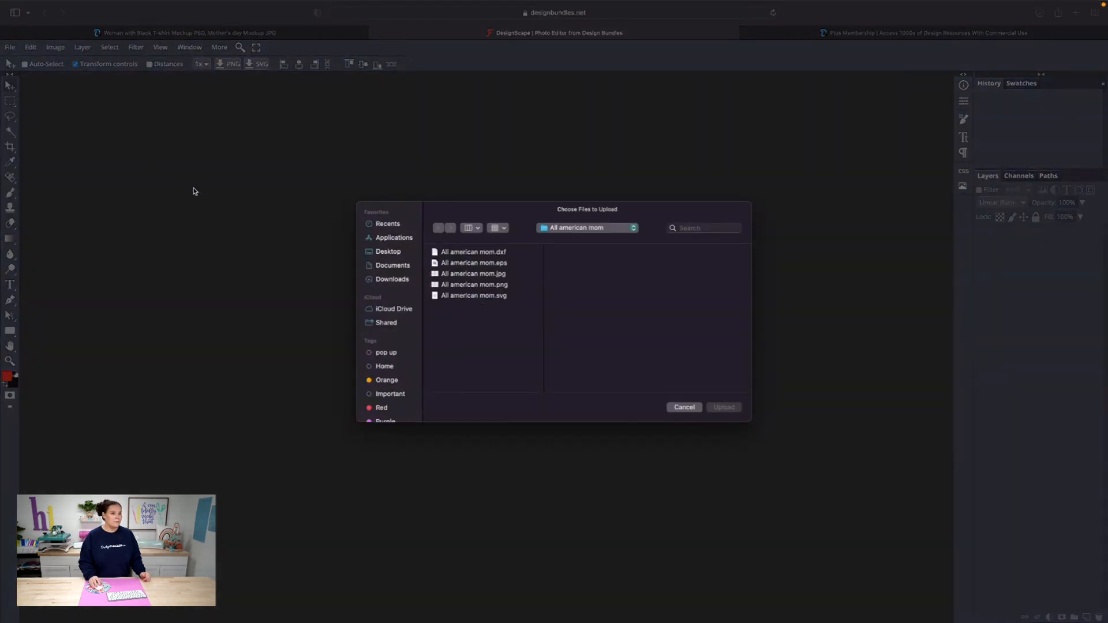
{"action": "left_click", "coordinate": [382, 223]}
{"action": "left_click", "coordinate": [463, 266]}
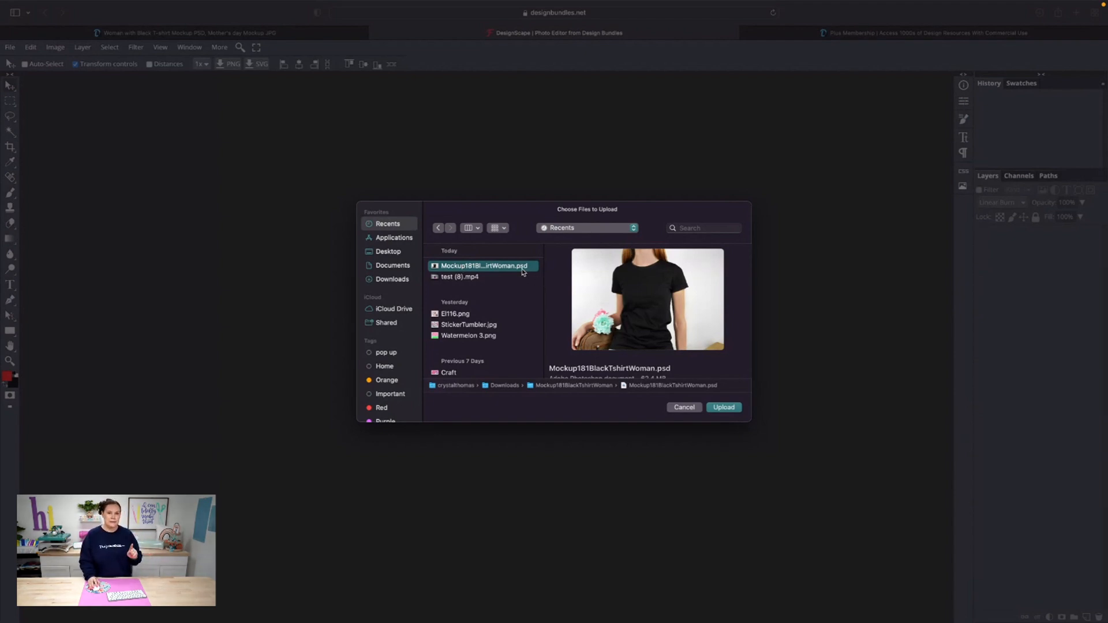
{"action": "left_click", "coordinate": [724, 408]}
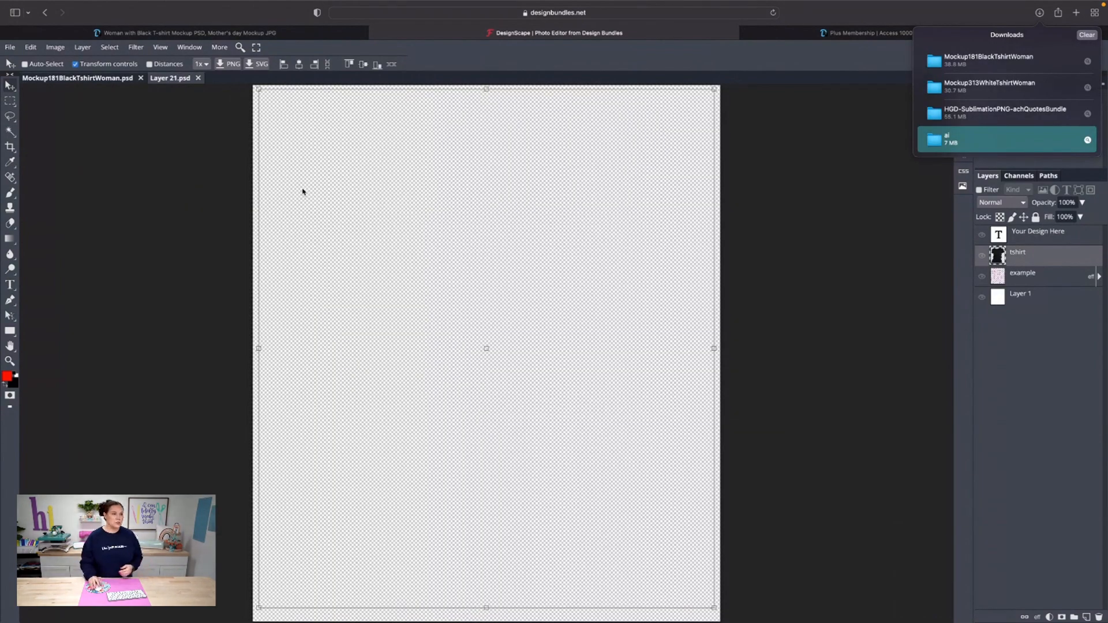
Place ltf-bleach-effect-background-svgs-4.ai from the recent files into the Layer 21.psd smart object, positioned over the shirt's design area.
{"action": "left_click", "coordinate": [12, 49]}
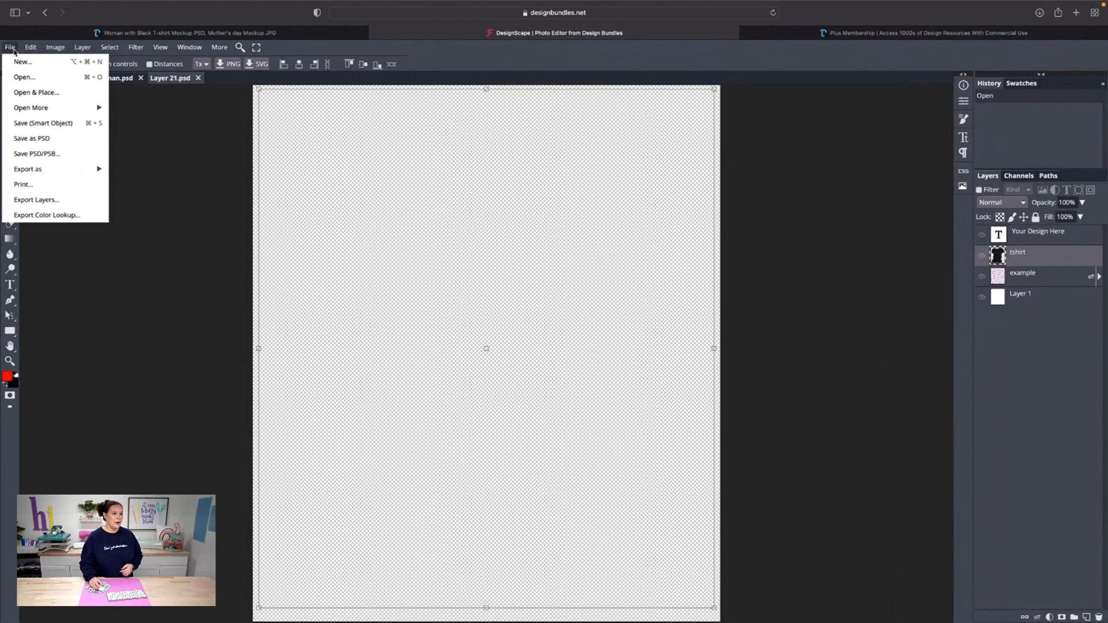
{"action": "left_click", "coordinate": [26, 94]}
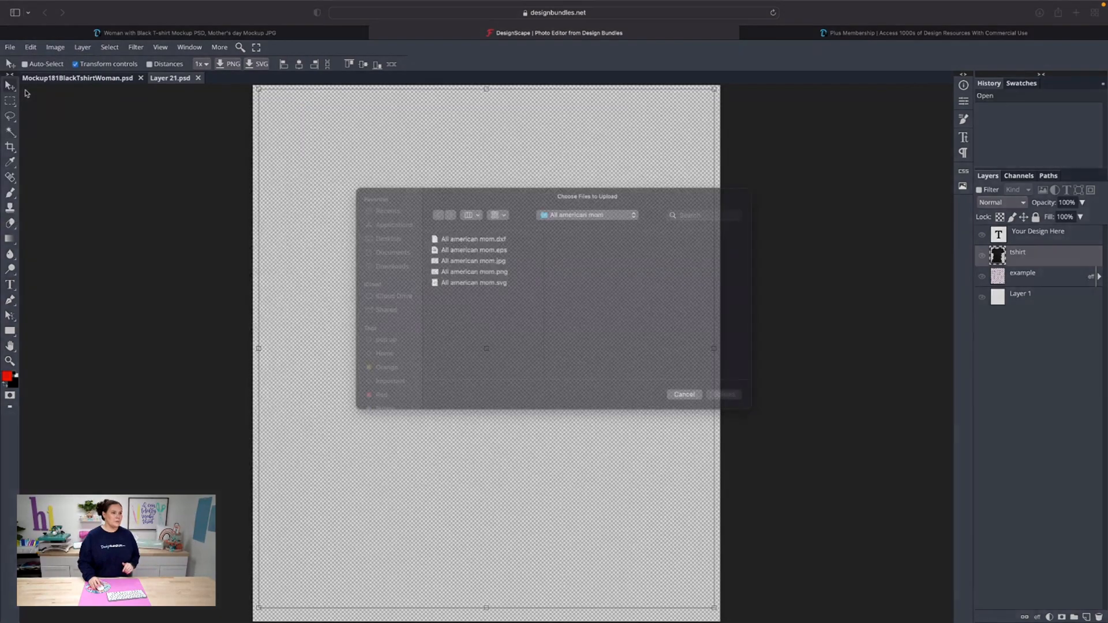
{"action": "left_click", "coordinate": [387, 225]}
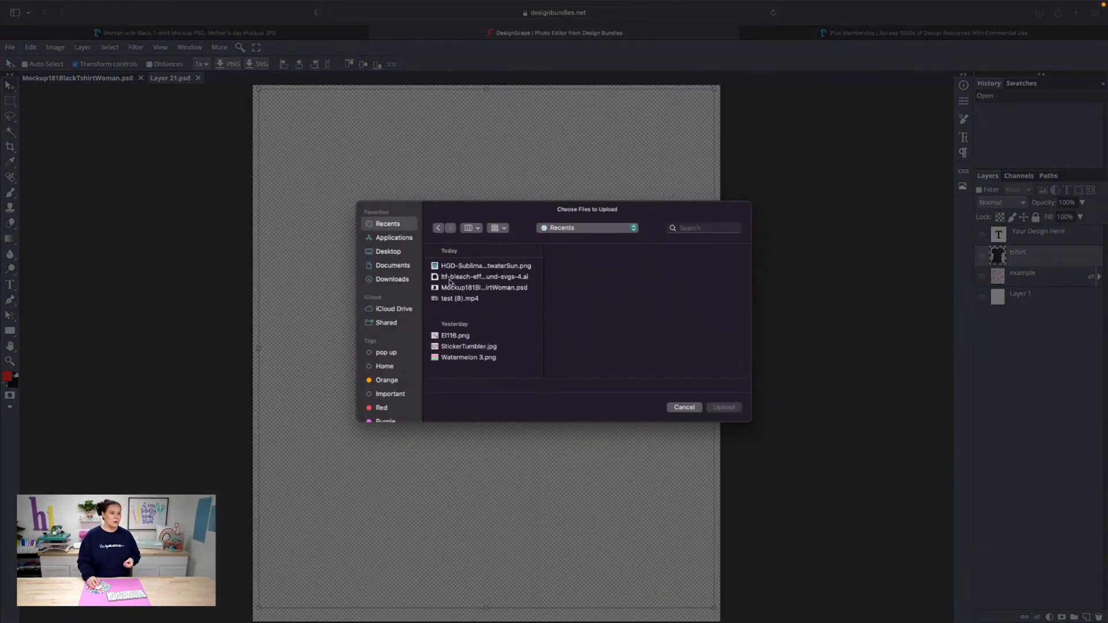
{"action": "left_click", "coordinate": [450, 281]}
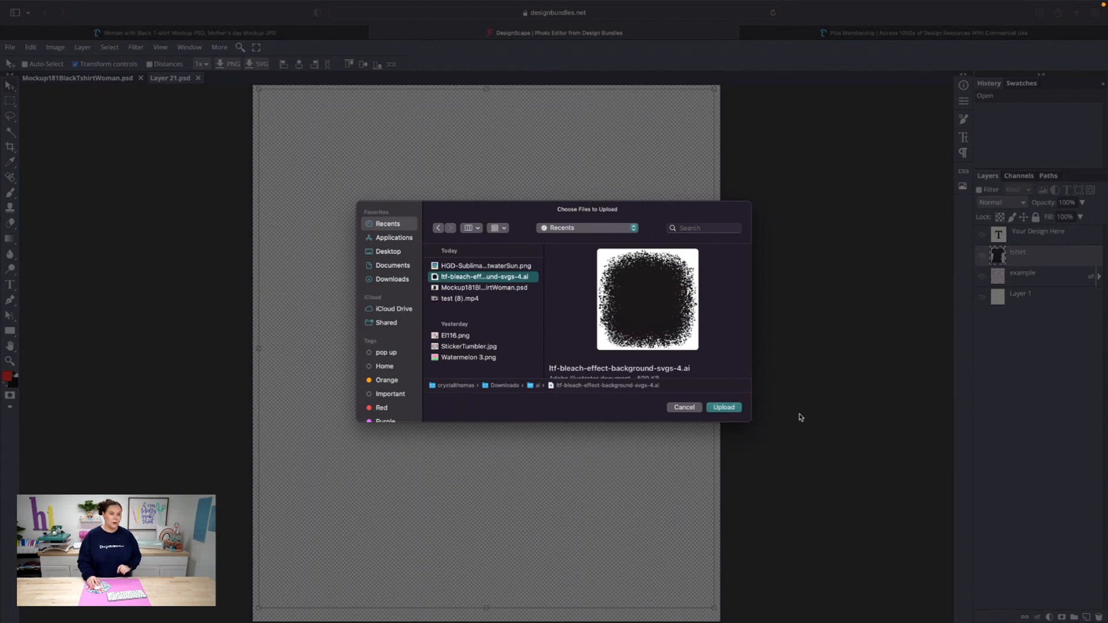
{"action": "left_click", "coordinate": [728, 407]}
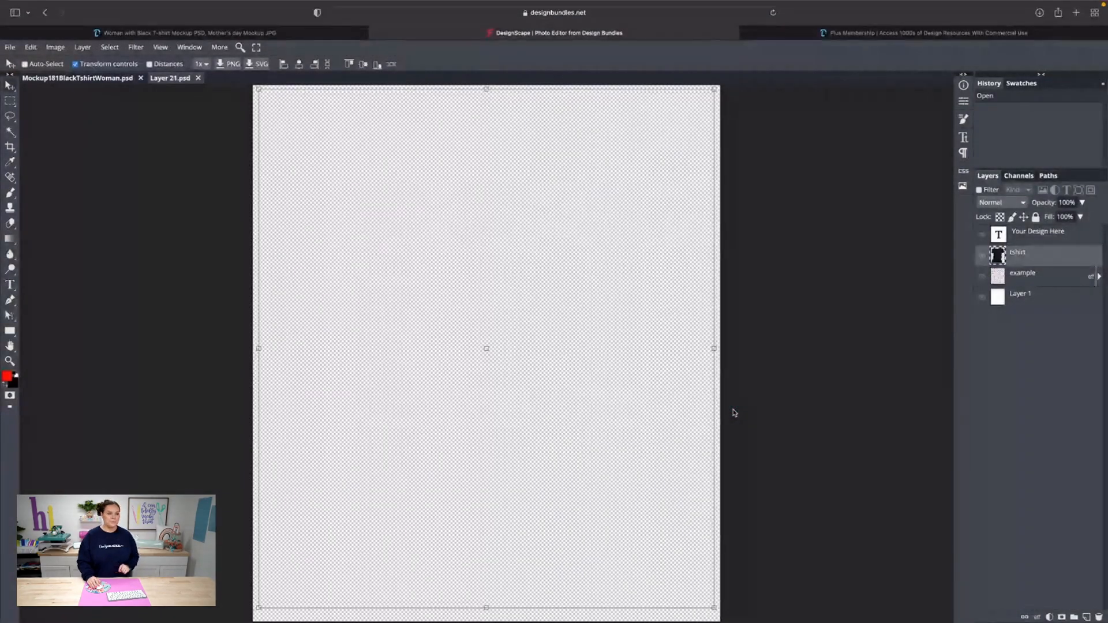
{"action": "left_click_drag", "start_coordinate": [518, 342], "coordinate": [536, 397]}
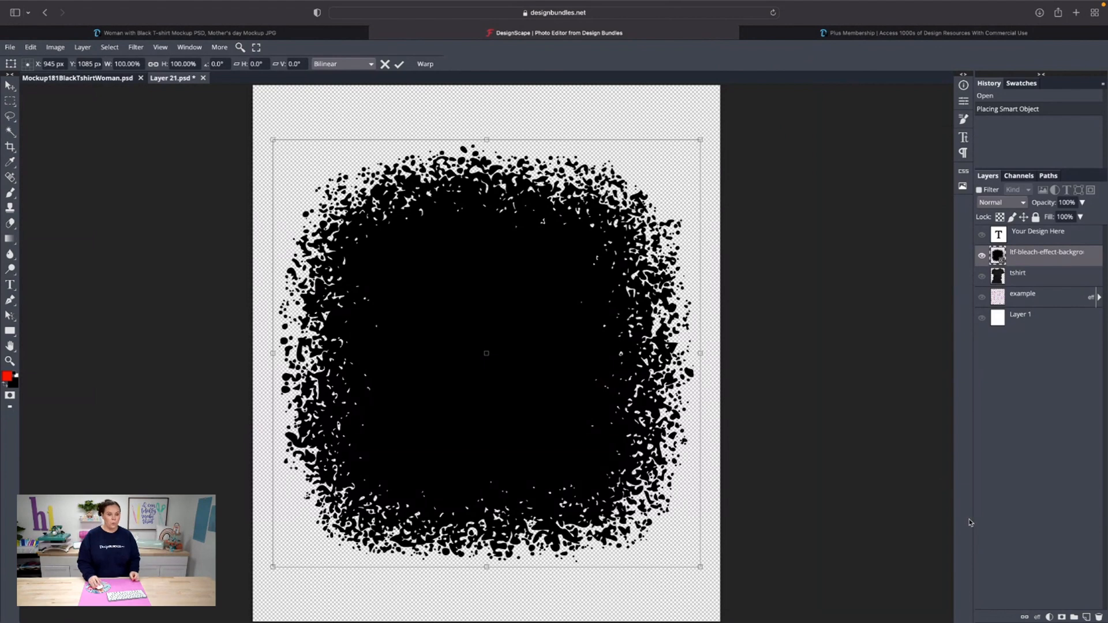
Apply a white (ffffff) Color Overlay layer style to the bleach-effect background layer.
{"action": "left_click", "coordinate": [1036, 618]}
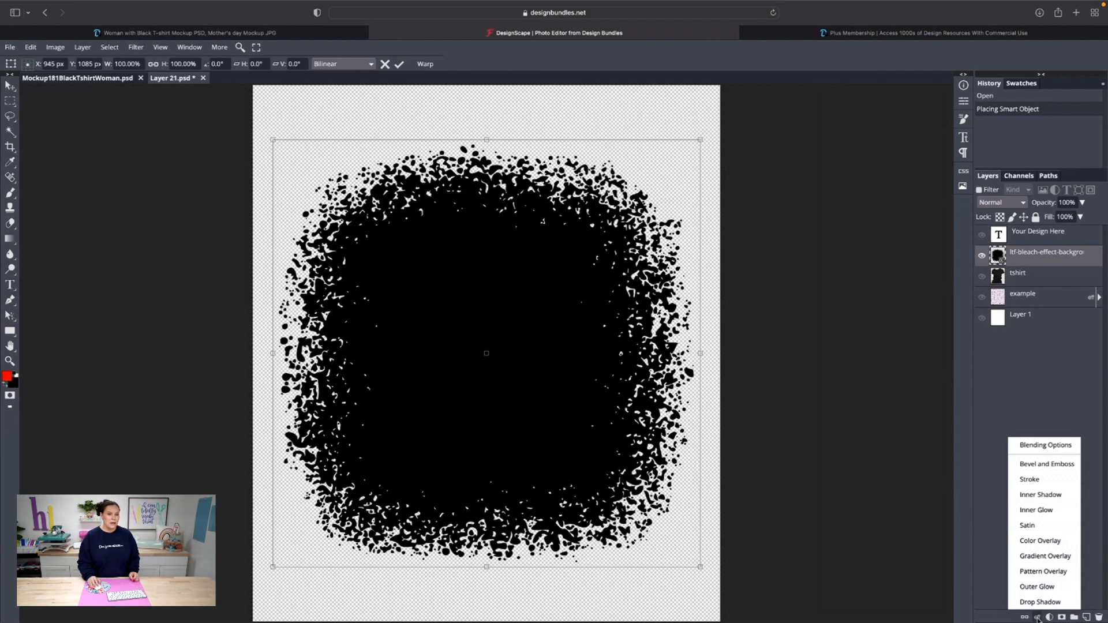
{"action": "left_click", "coordinate": [1038, 543]}
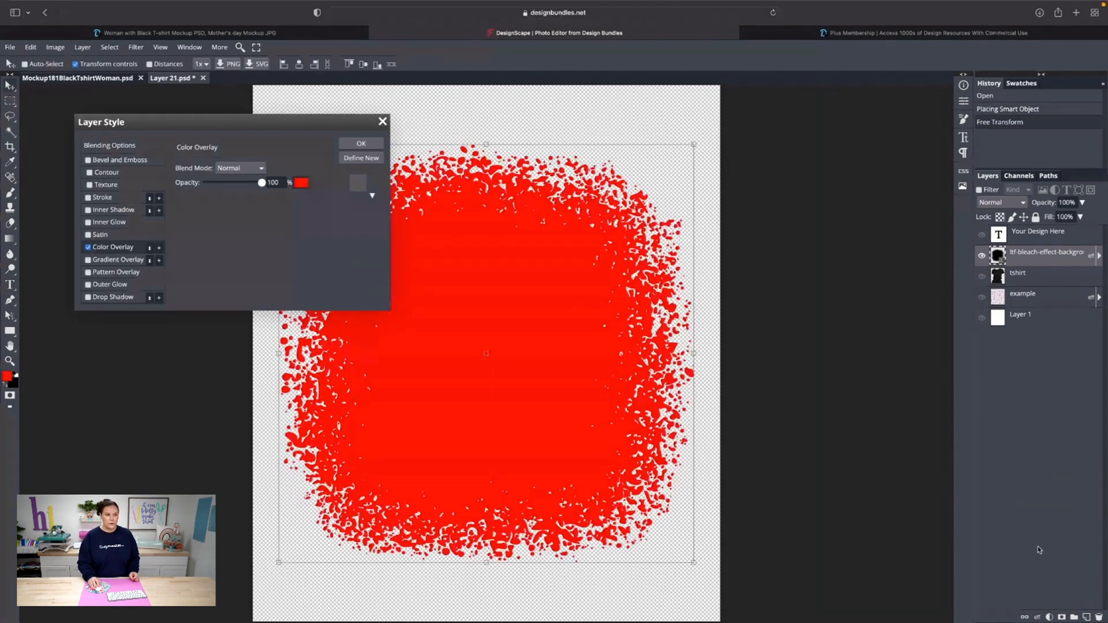
{"action": "left_click", "coordinate": [301, 182]}
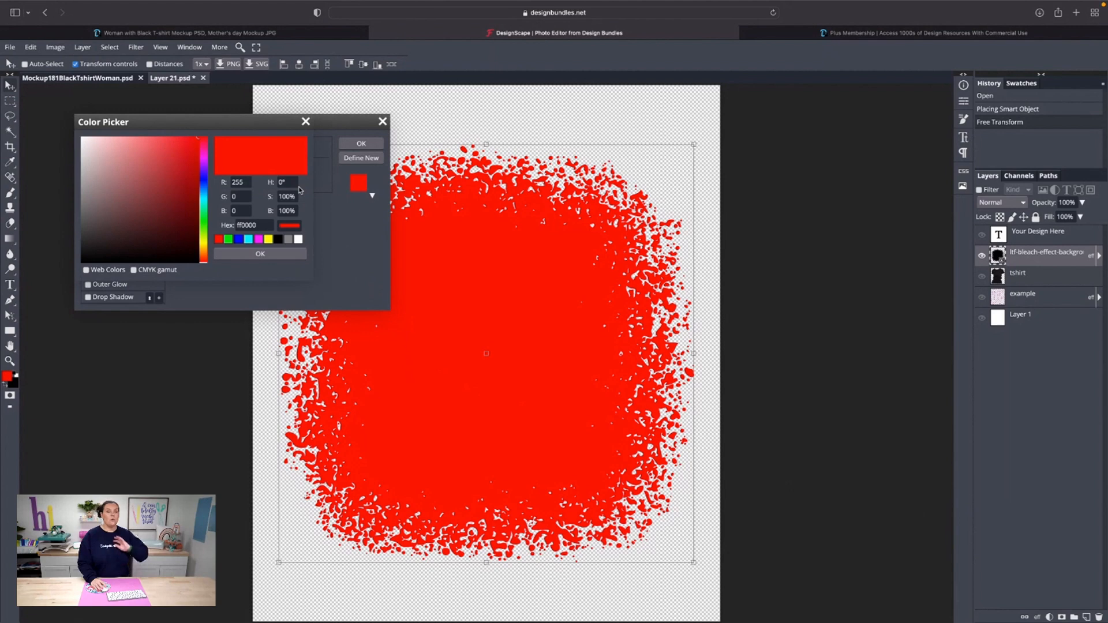
{"action": "left_click", "coordinate": [297, 240]}
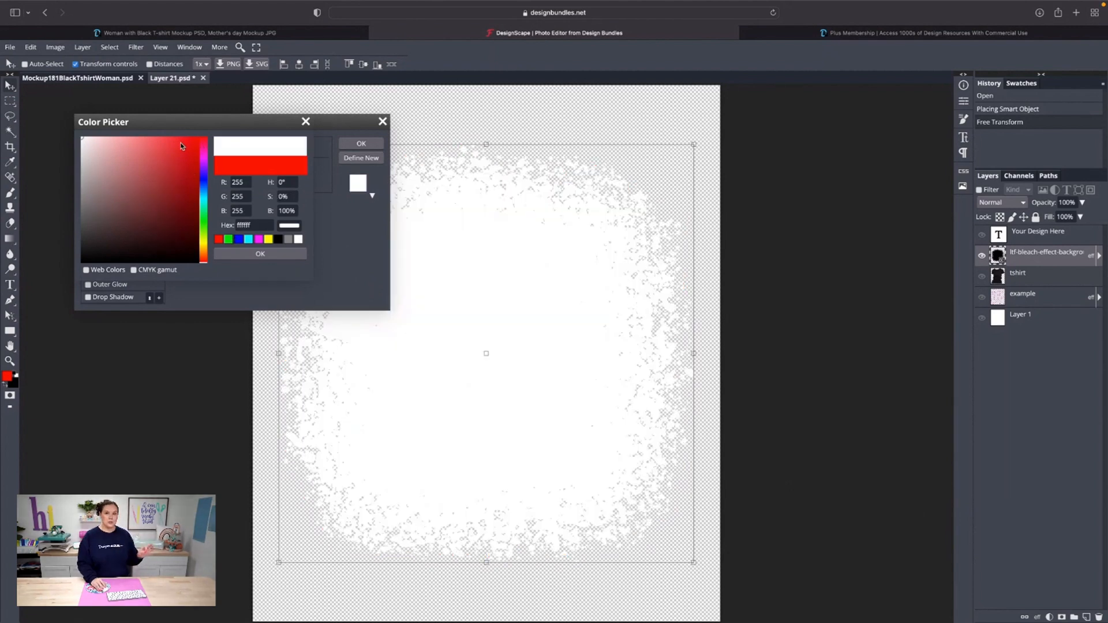
{"action": "left_click", "coordinate": [227, 254]}
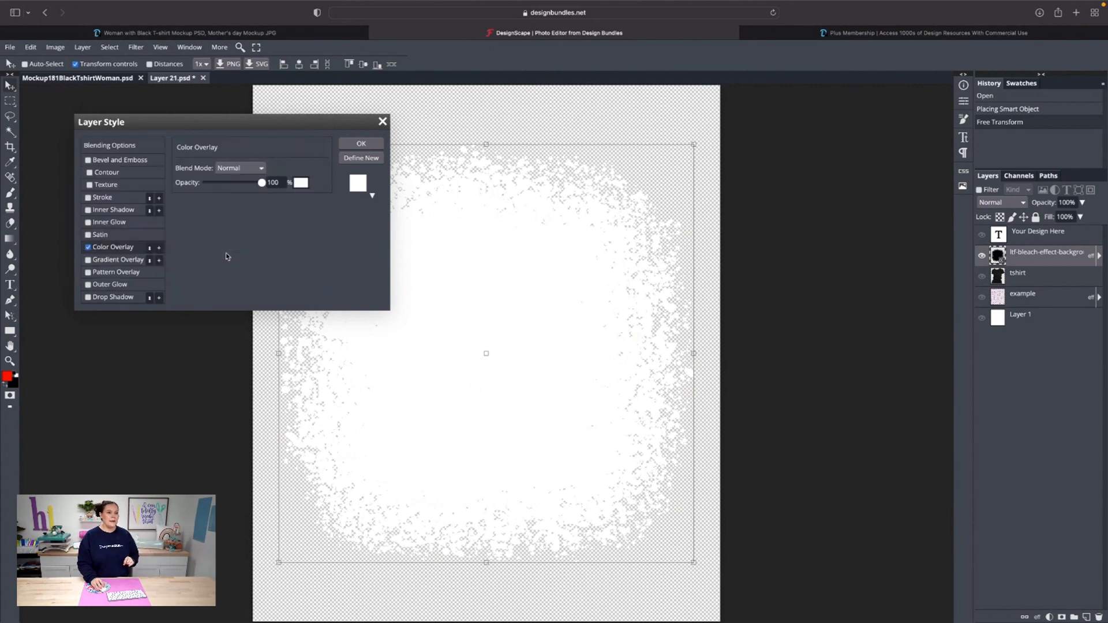
{"action": "left_click", "coordinate": [361, 143]}
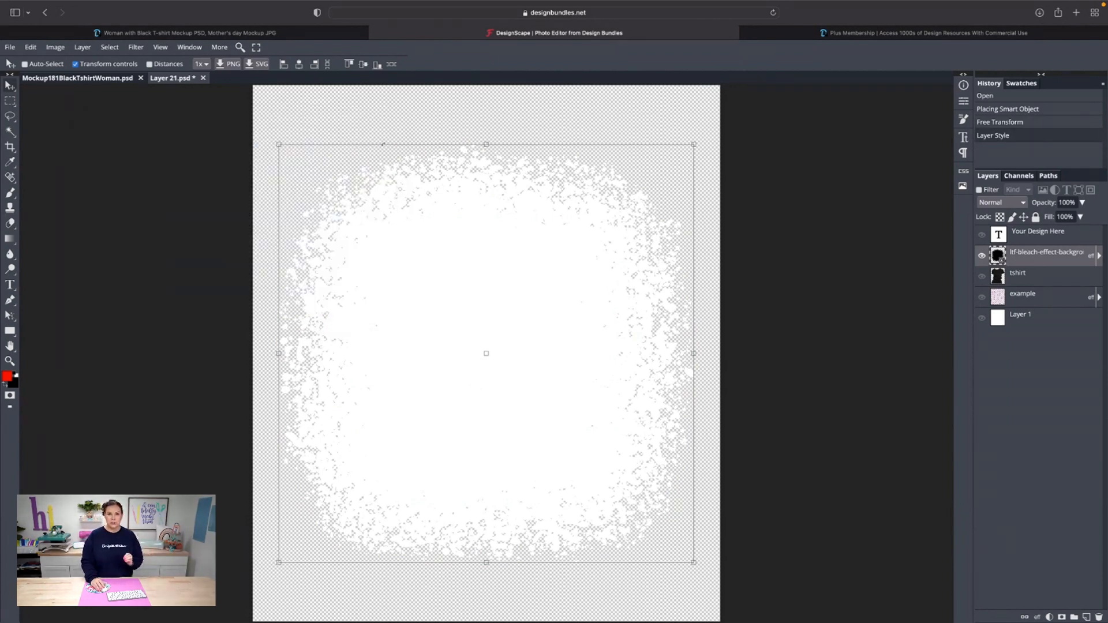
{"action": "left_click", "coordinate": [1036, 617]}
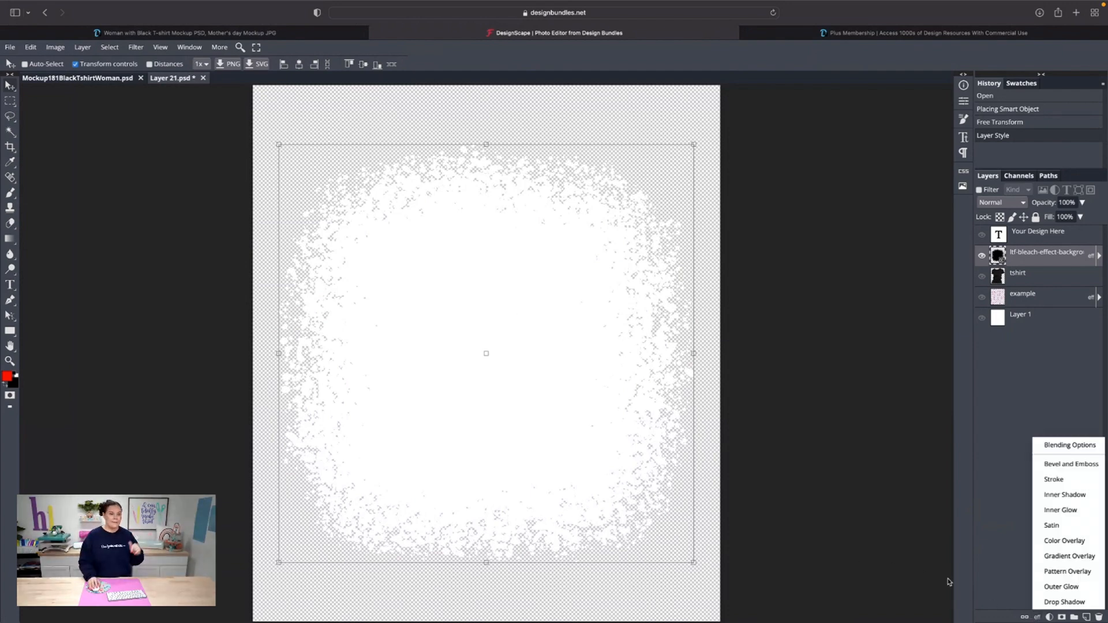
{"action": "left_click", "coordinate": [320, 116]}
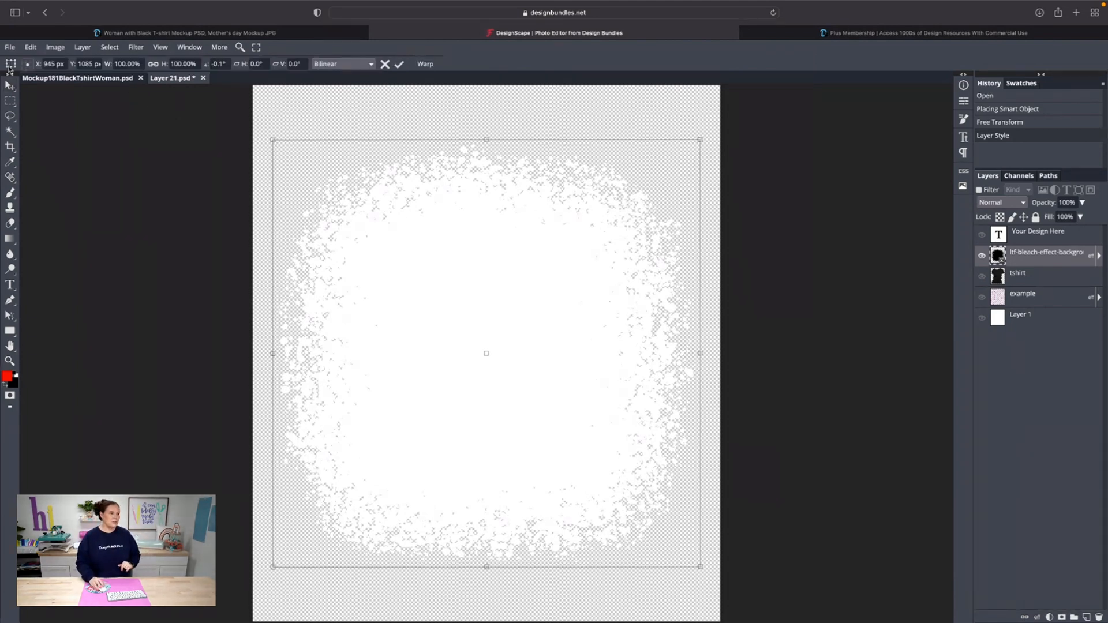
Place HGD-SublimationPNG-SandSaltwaterSun.png from the recent files into the Layer 21.psd smart object.
{"action": "left_click", "coordinate": [10, 47]}
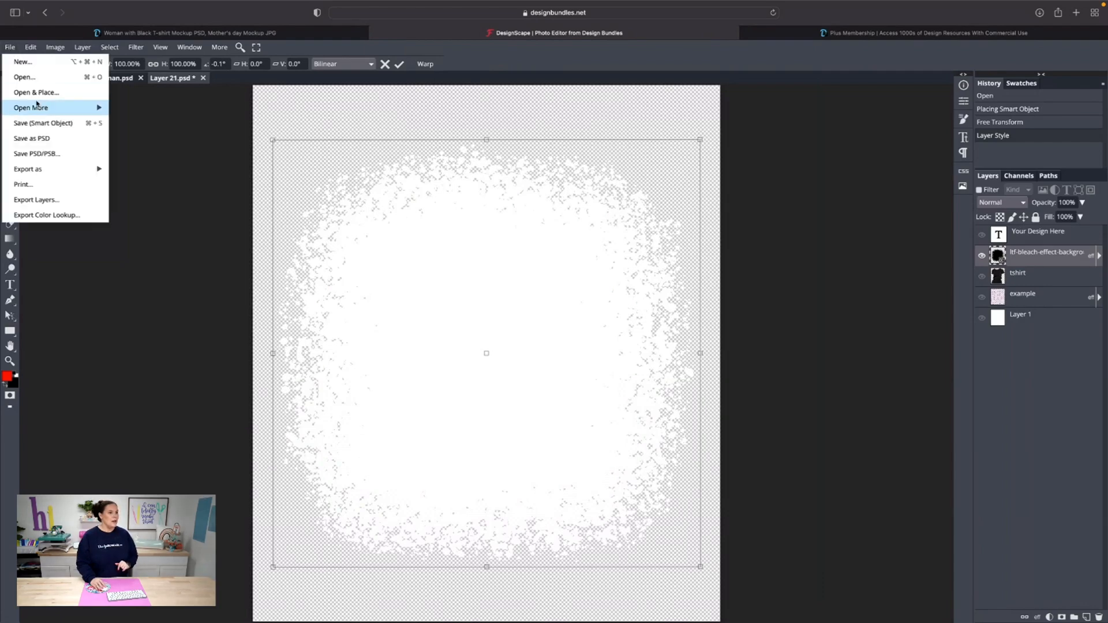
{"action": "left_click", "coordinate": [36, 92]}
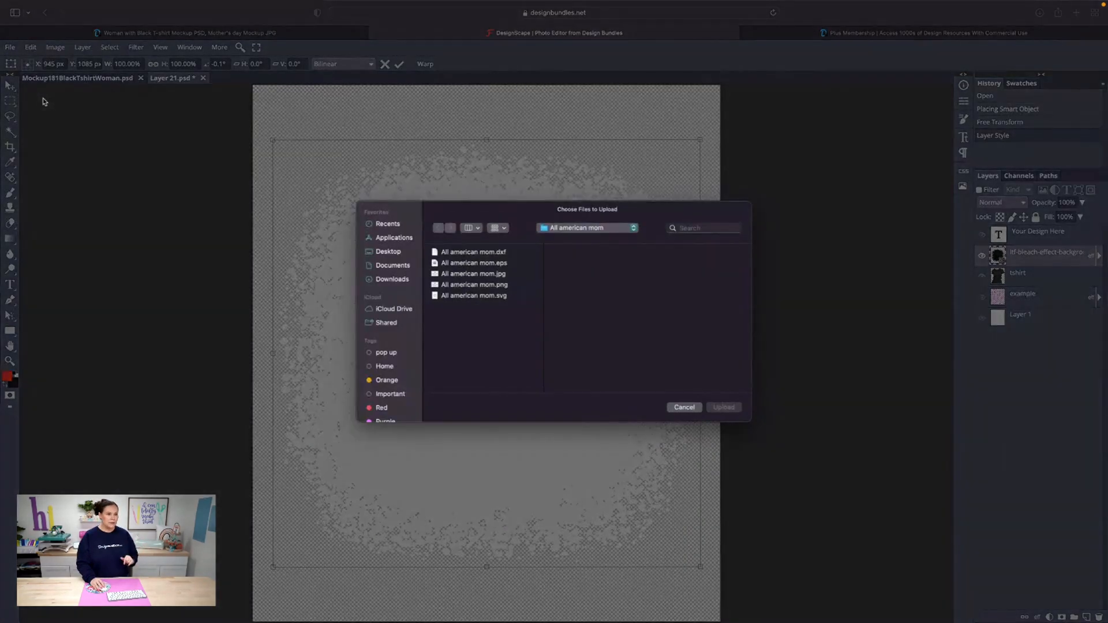
{"action": "left_click", "coordinate": [398, 227]}
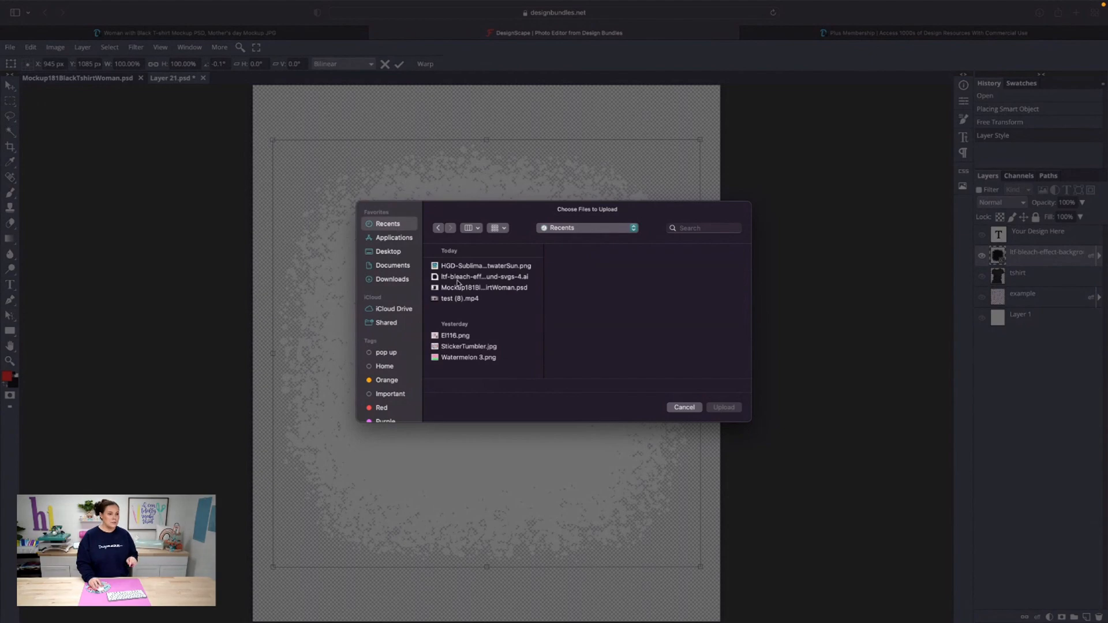
{"action": "left_click", "coordinate": [470, 267]}
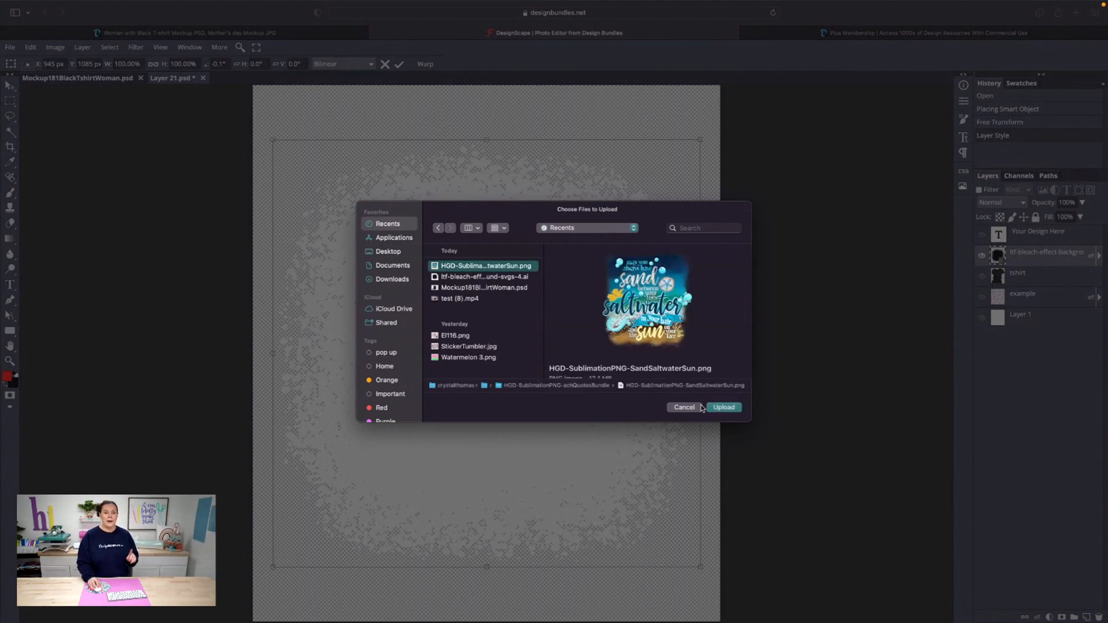
{"action": "left_click", "coordinate": [728, 410]}
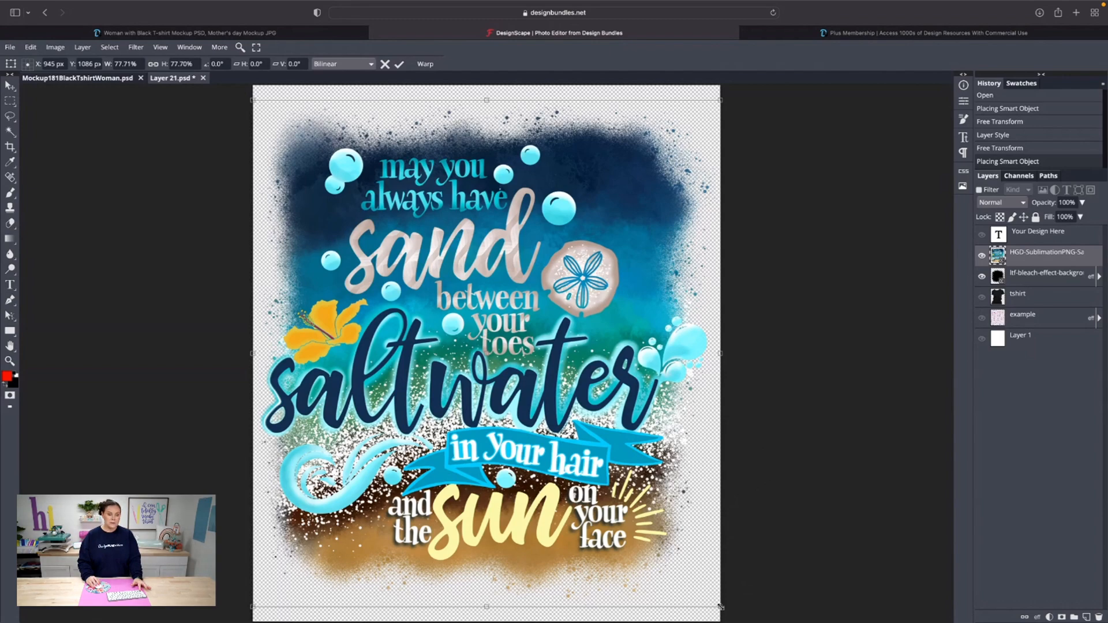
Scale the saltwater design to about 49%, centre it on the bleach background, and save the smart object to update the shirt mockup.
{"action": "left_click_drag", "start_coordinate": [720, 607], "coordinate": [536, 385]}
{"action": "left_click_drag", "start_coordinate": [407, 318], "coordinate": [480, 406]}
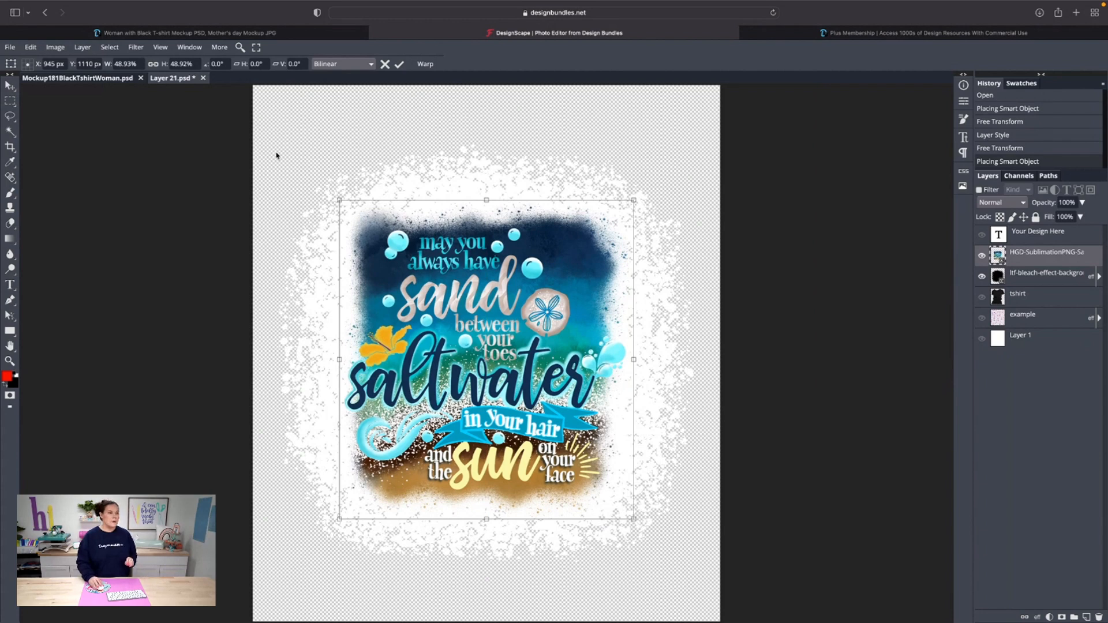
{"action": "left_click", "coordinate": [8, 48]}
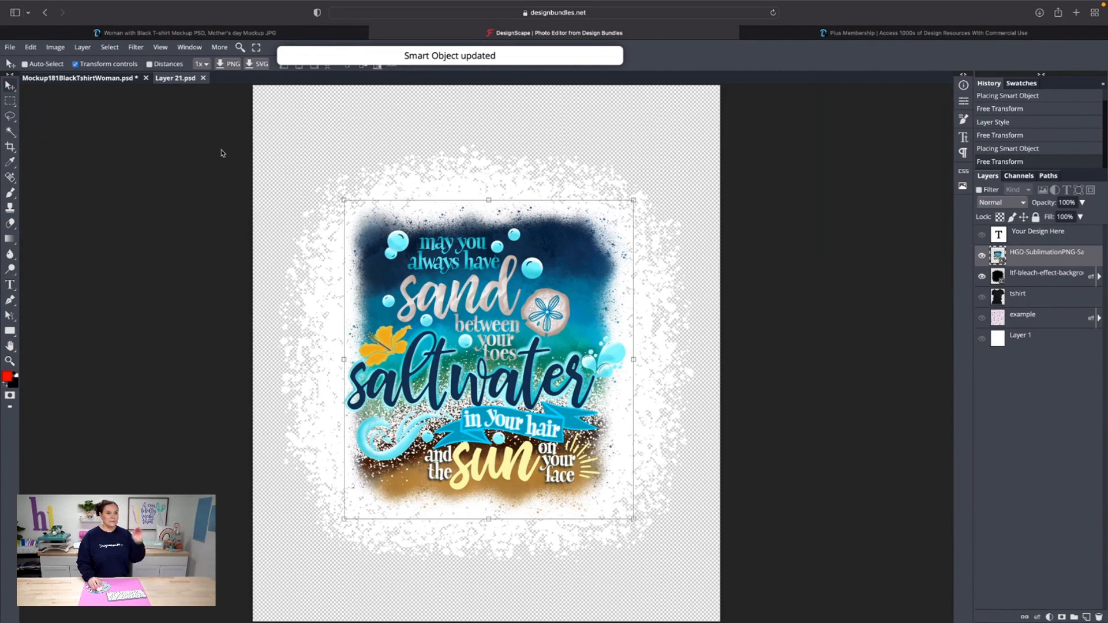
{"action": "left_click", "coordinate": [68, 82]}
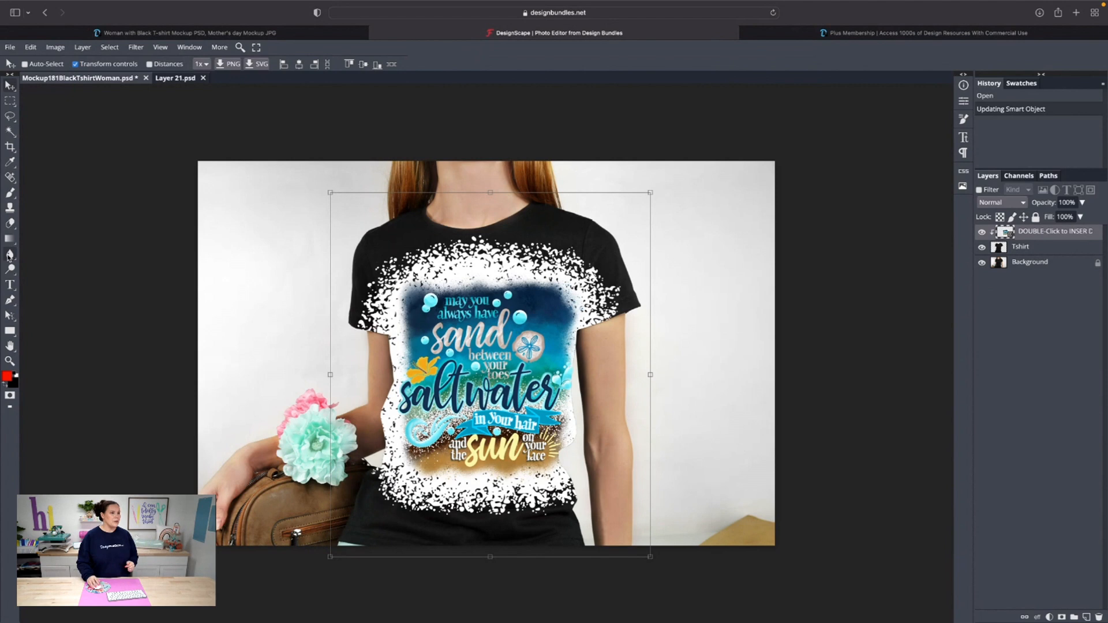
Scale the design and bleach-effect layers together to about 77%, recentre them higher on the canvas, and save the smart object to the mockup.
{"action": "left_click", "coordinate": [169, 80]}
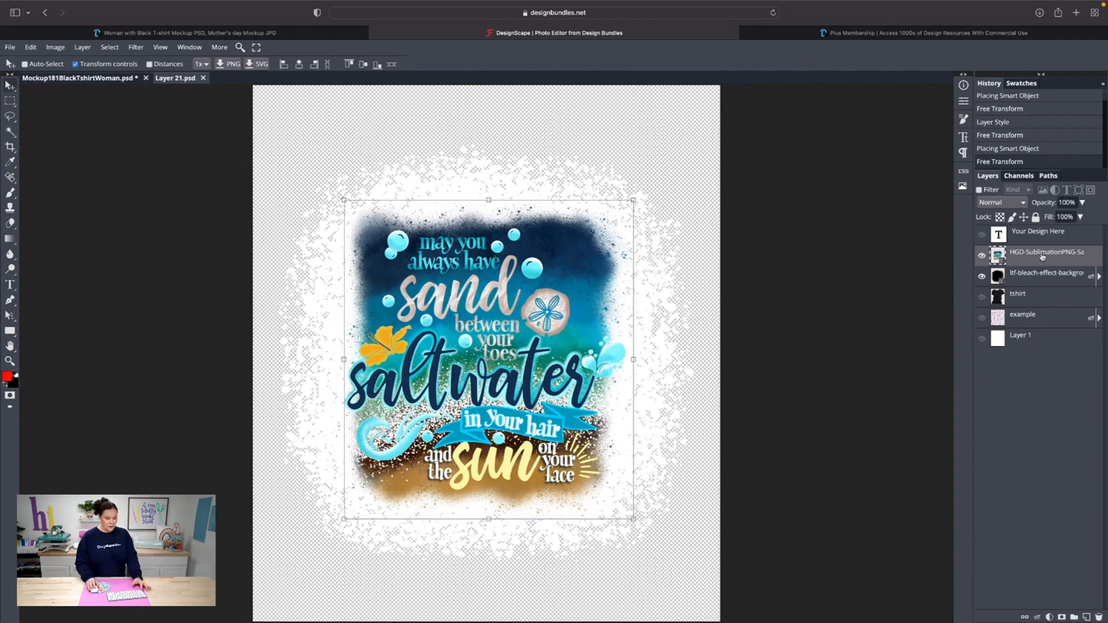
{"action": "left_click", "coordinate": [1043, 275], "text": "shift"}
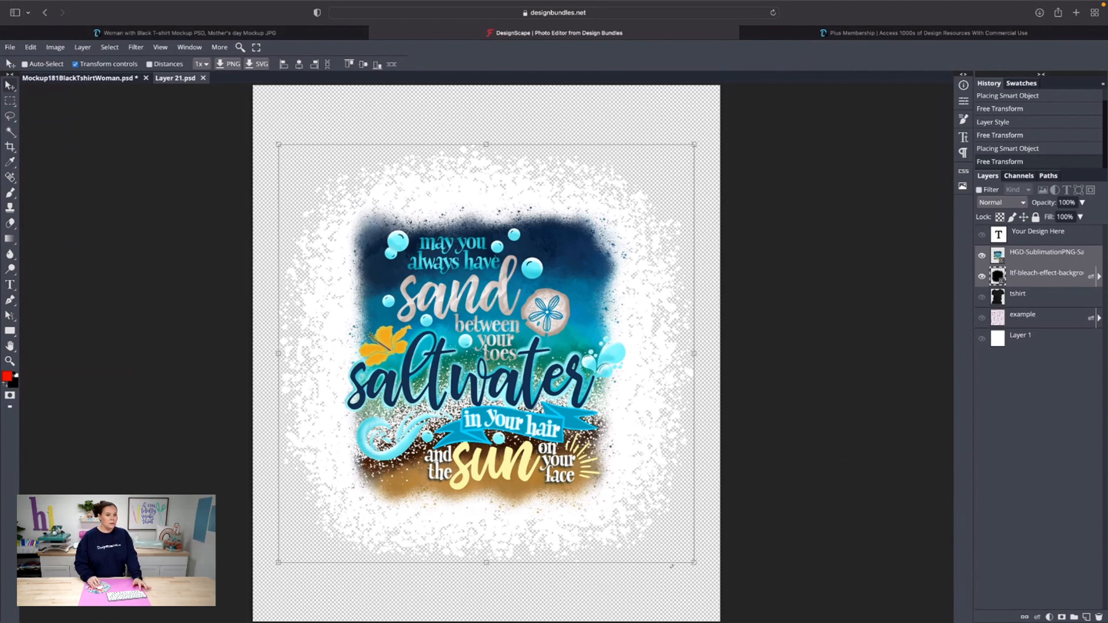
{"action": "left_click_drag", "start_coordinate": [694, 560], "coordinate": [597, 455]}
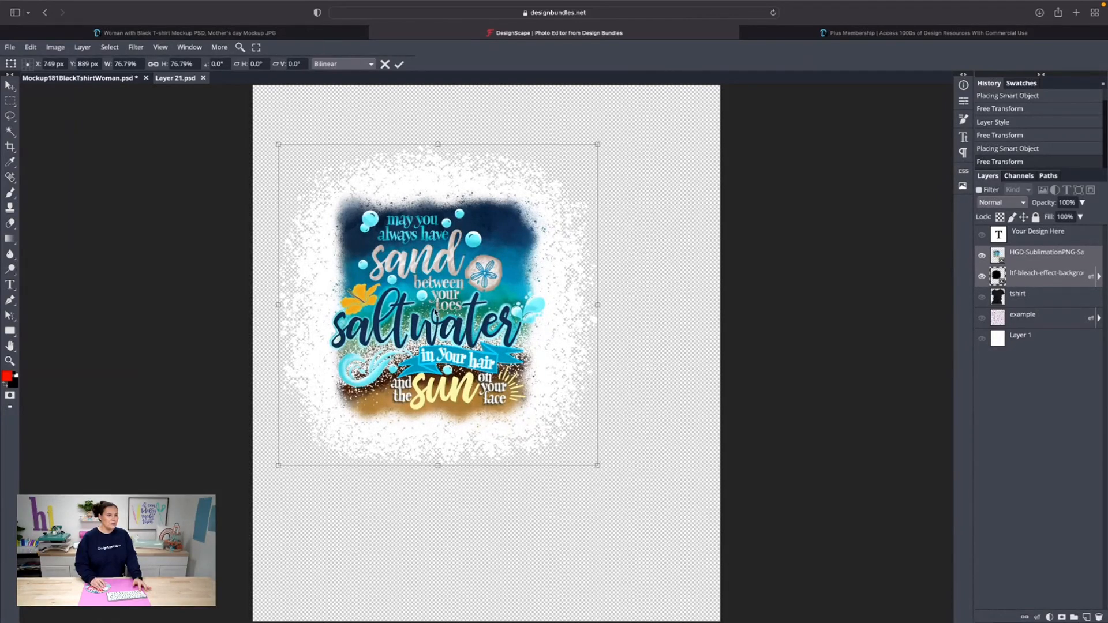
{"action": "left_click_drag", "start_coordinate": [435, 311], "coordinate": [482, 335]}
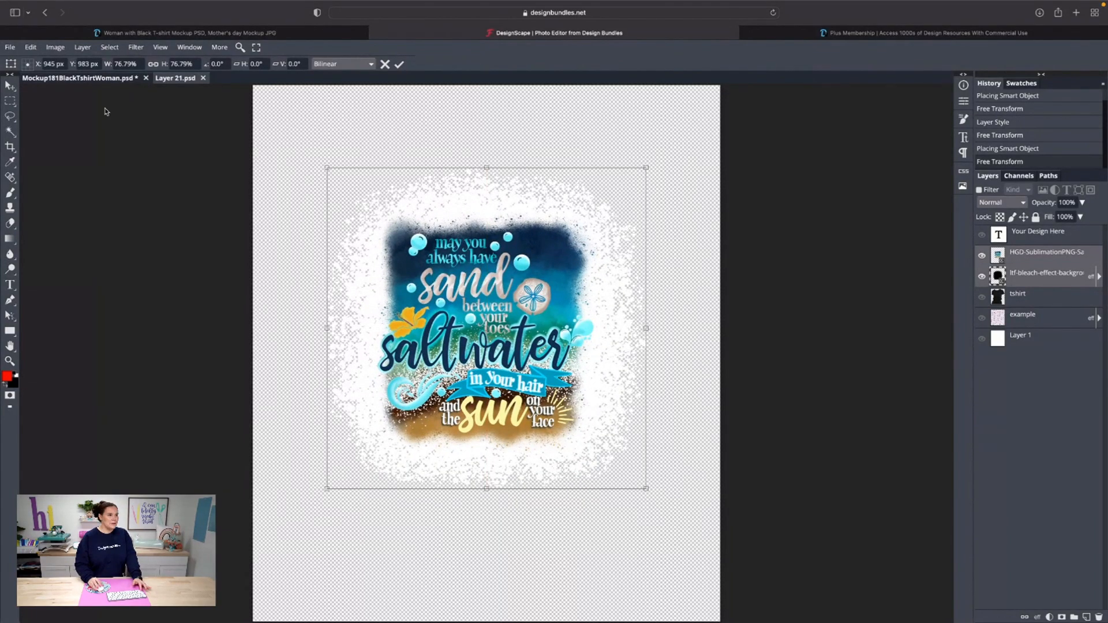
{"action": "left_click", "coordinate": [9, 48]}
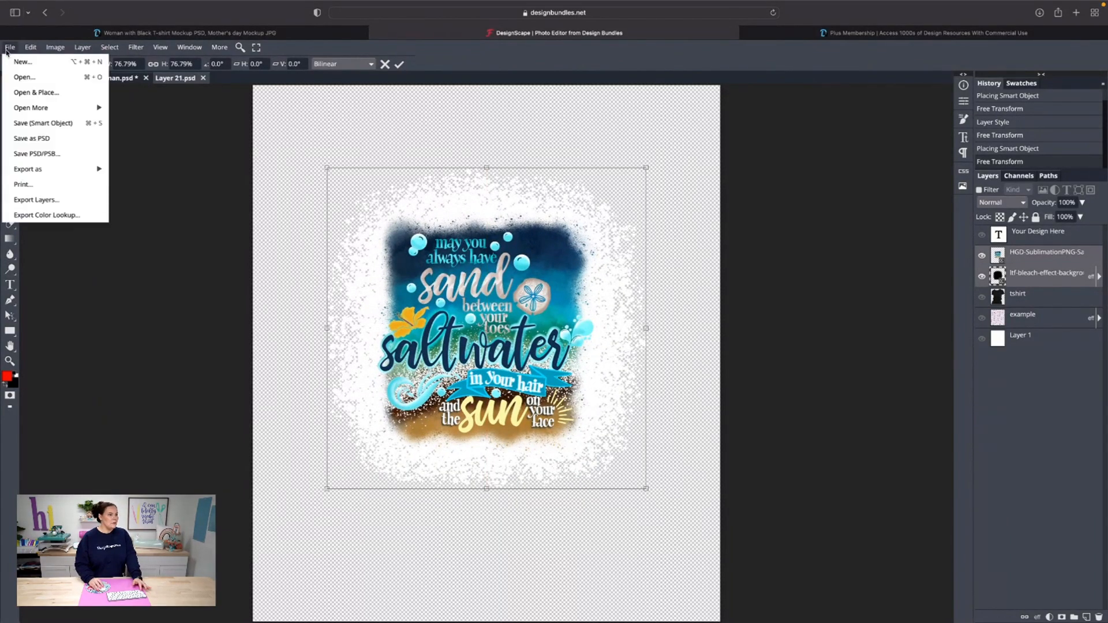
{"action": "left_click", "coordinate": [36, 124]}
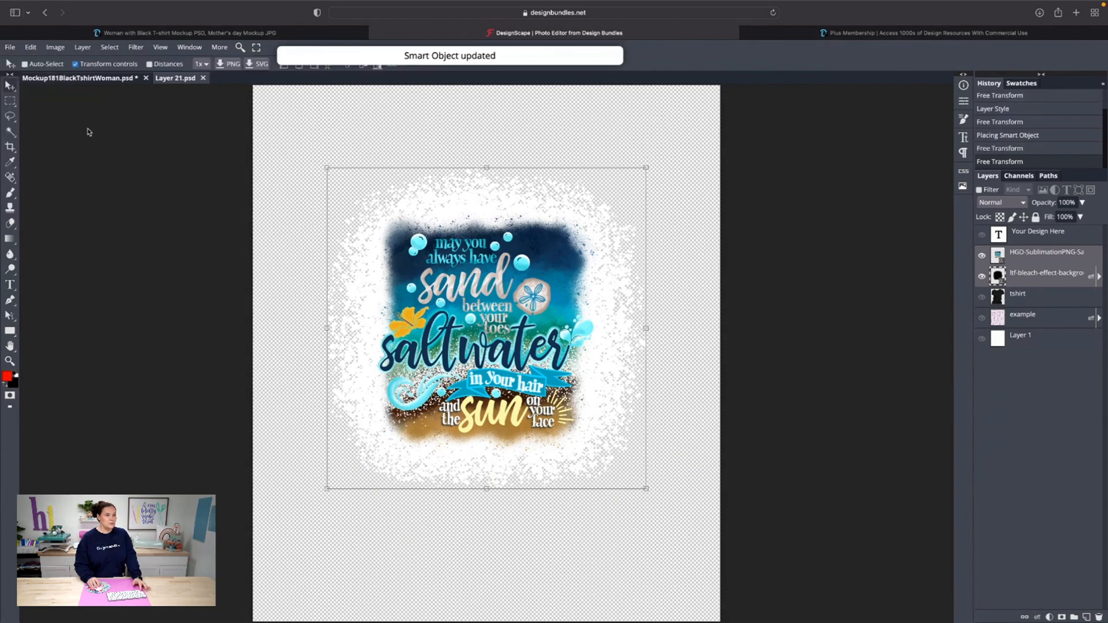
{"action": "left_click", "coordinate": [55, 79]}
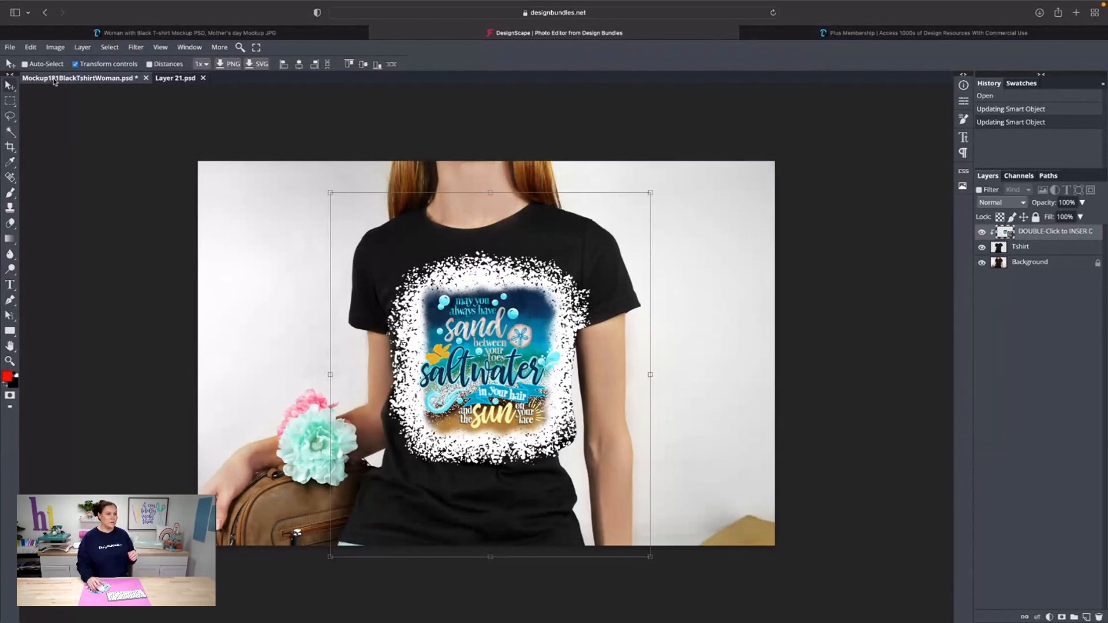
Scale both artwork layers in Layer 21.psd down to about 86%, recentre them near the shirt's chest, and update the mockup's smart object.
{"action": "left_click", "coordinate": [175, 79]}
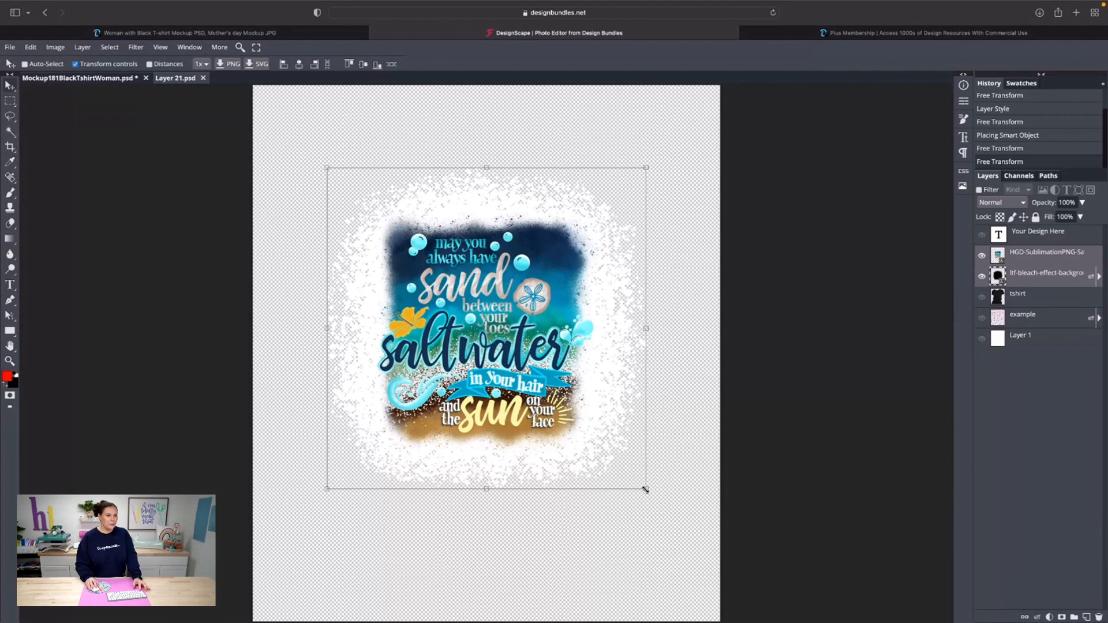
{"action": "left_click_drag", "start_coordinate": [645, 489], "coordinate": [596, 455]}
{"action": "left_click_drag", "start_coordinate": [439, 307], "coordinate": [458, 302]}
{"action": "left_click", "coordinate": [10, 47]}
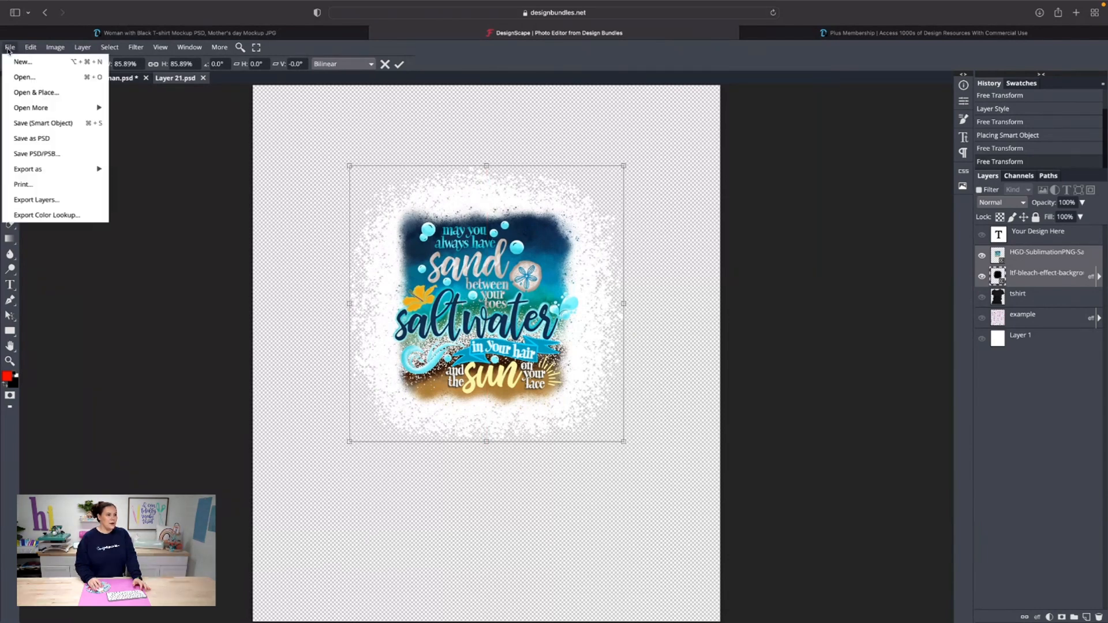
{"action": "left_click", "coordinate": [26, 123]}
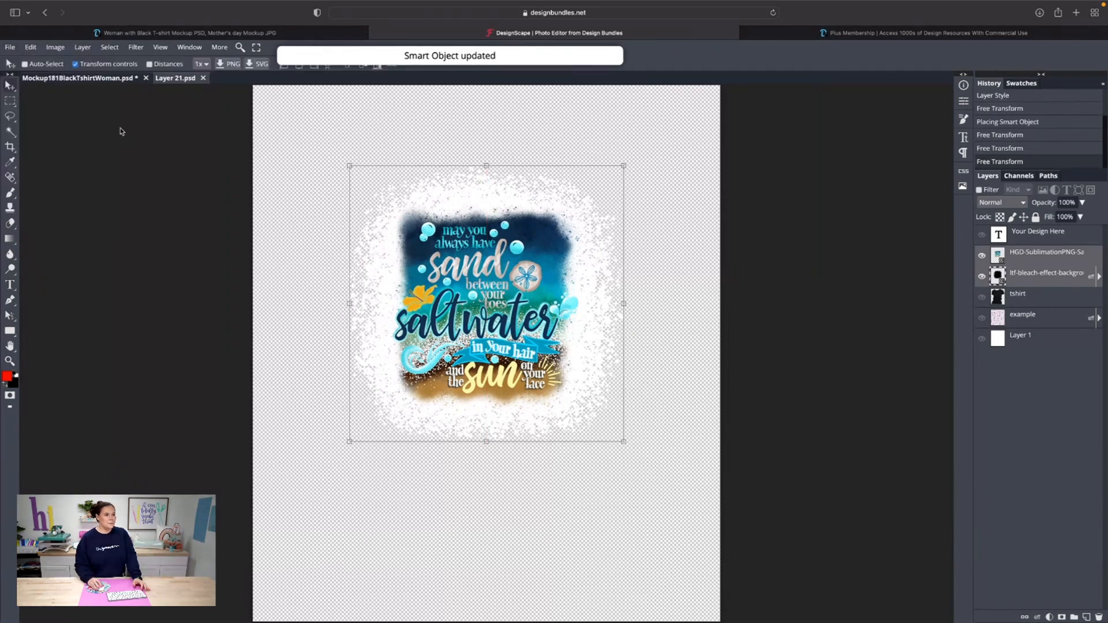
{"action": "left_click", "coordinate": [70, 80]}
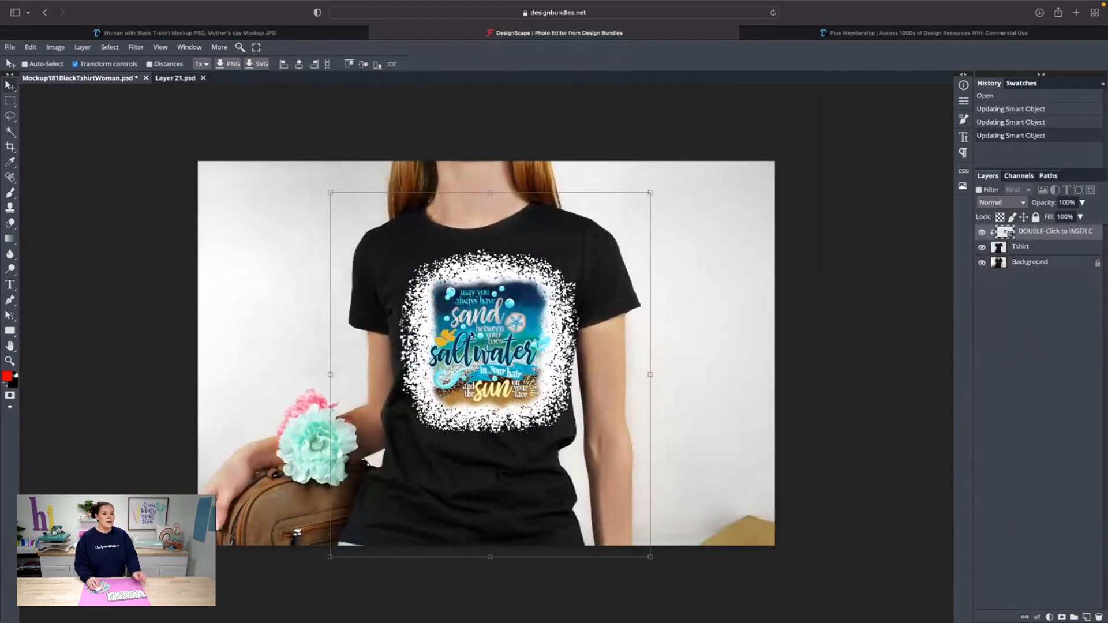
Nudge both artwork layers slightly left in Layer 21.psd and save the smart object to refresh the T-shirt mockup.
{"action": "left_click", "coordinate": [169, 79]}
{"action": "left_click_drag", "start_coordinate": [479, 300], "coordinate": [473, 301]}
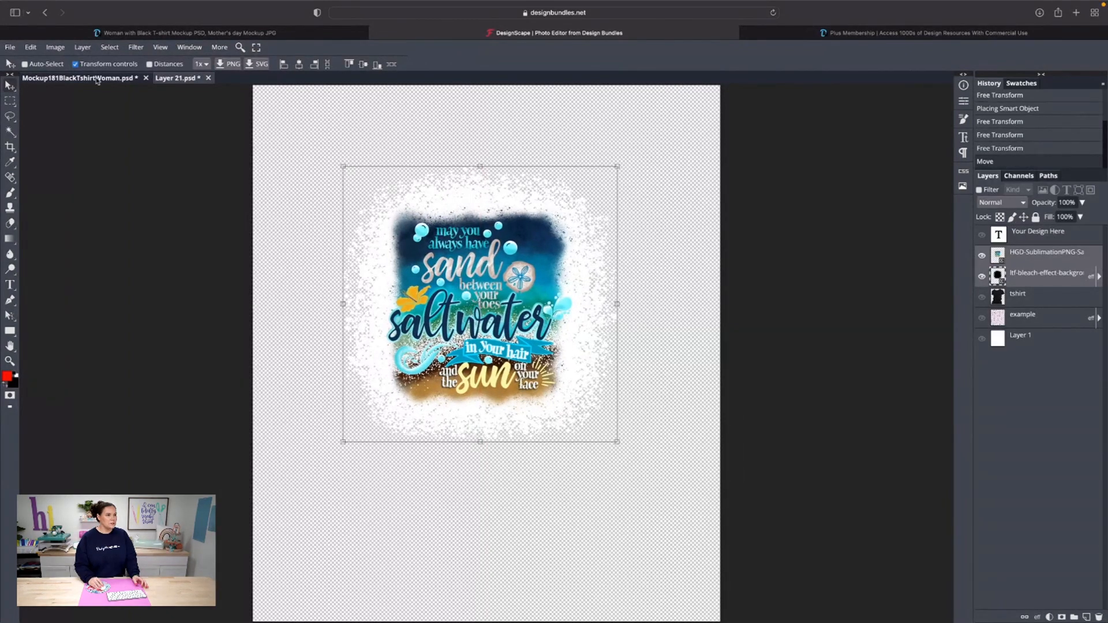
{"action": "left_click", "coordinate": [10, 47]}
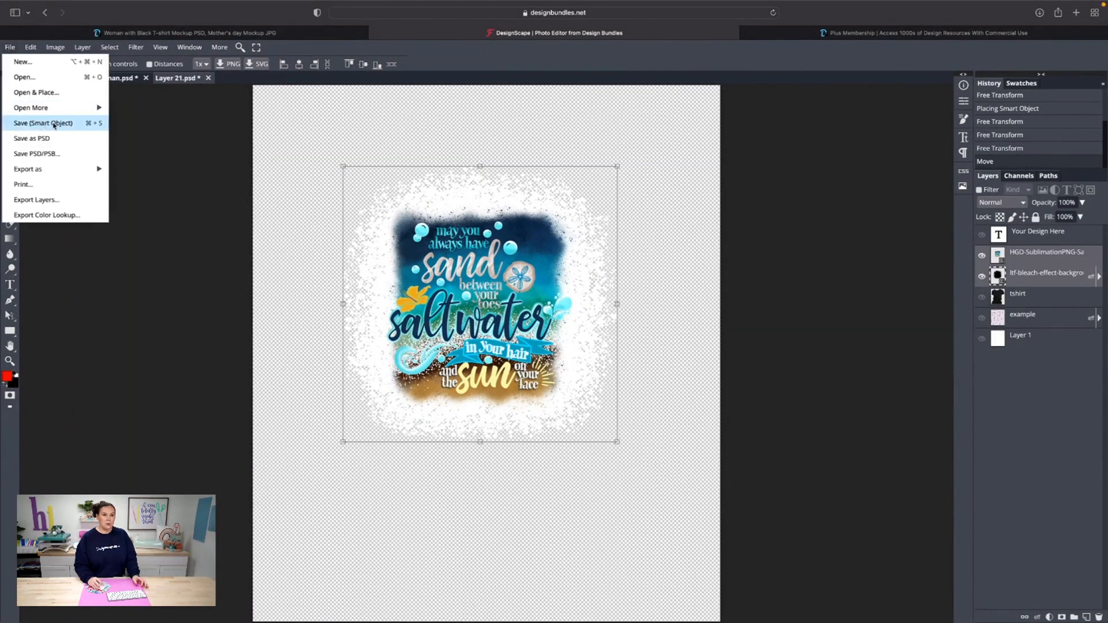
{"action": "left_click", "coordinate": [52, 125]}
{"action": "left_click", "coordinate": [67, 80]}
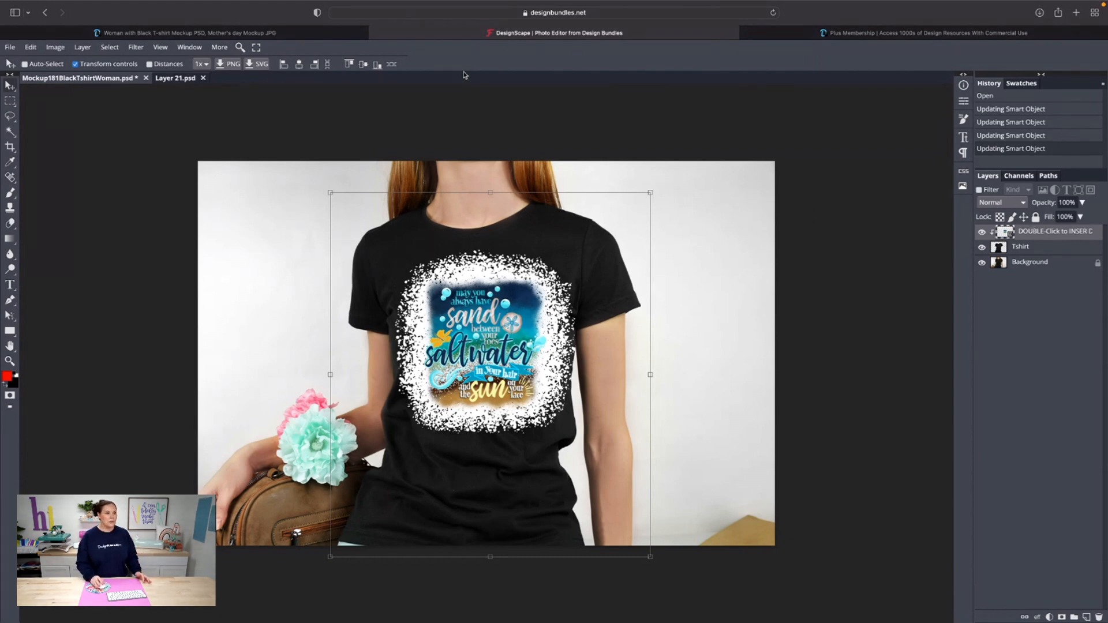
Flatten the finished T-shirt mockup and save it as a PNG.
{"action": "left_click", "coordinate": [83, 48]}
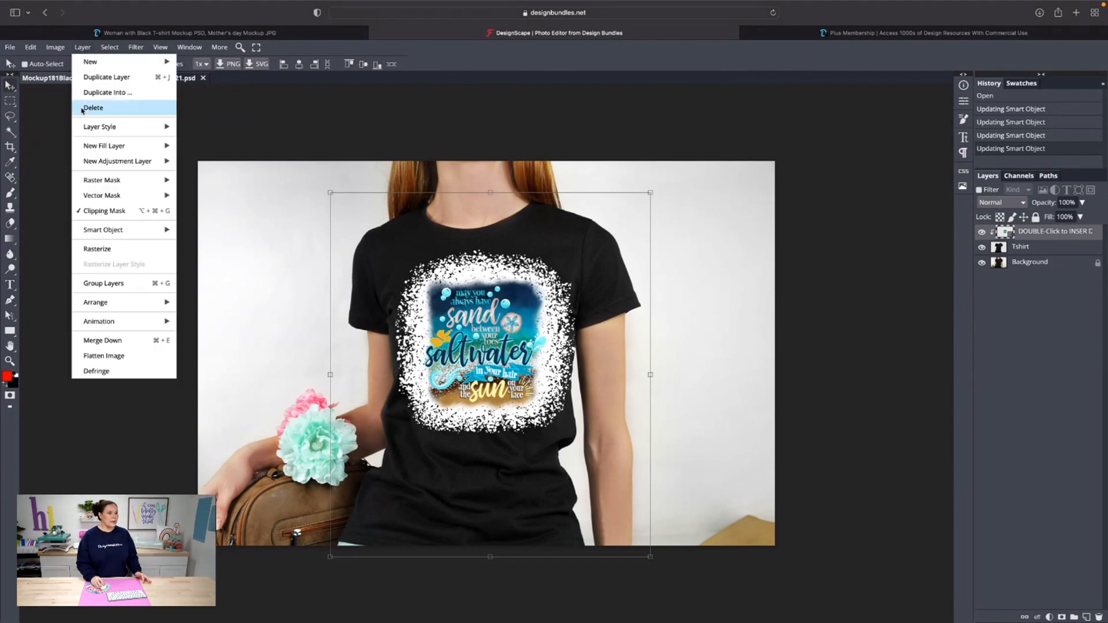
{"action": "left_click", "coordinate": [129, 355]}
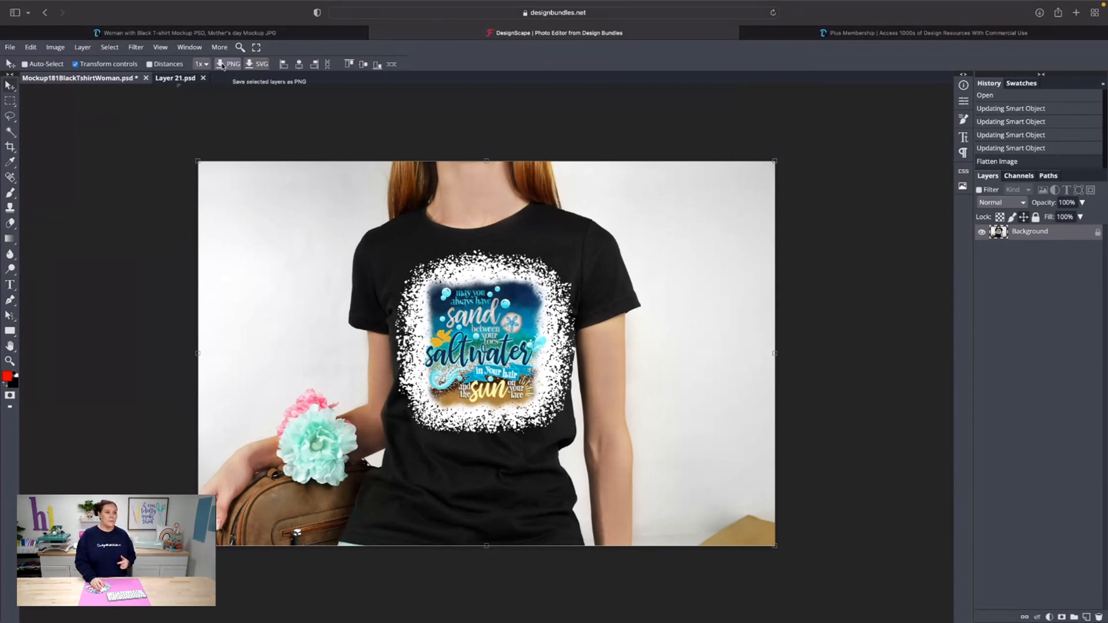
{"action": "left_click", "coordinate": [222, 64]}
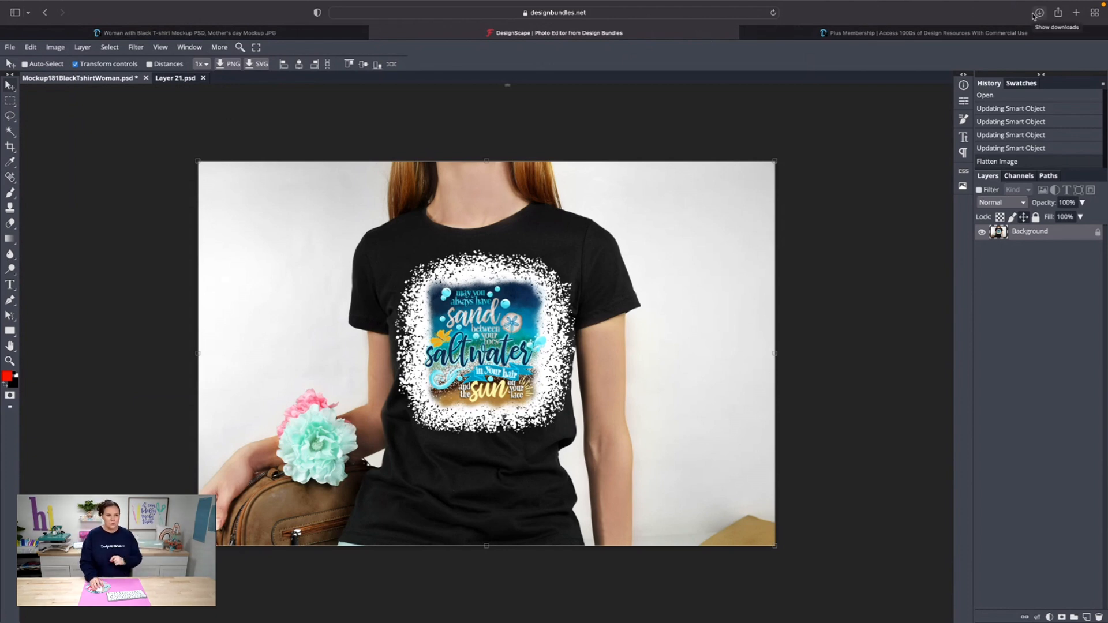
Undo the flattening and delete the Background and Tshirt layers, keeping only the design smart object.
{"action": "left_click", "coordinate": [30, 48]}
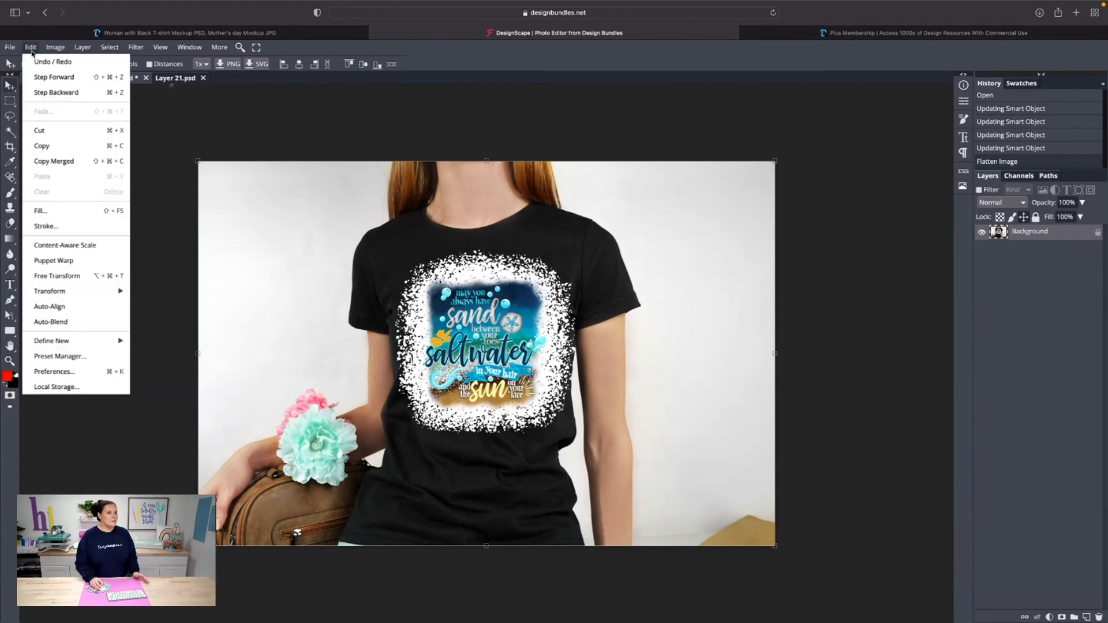
{"action": "left_click", "coordinate": [52, 62]}
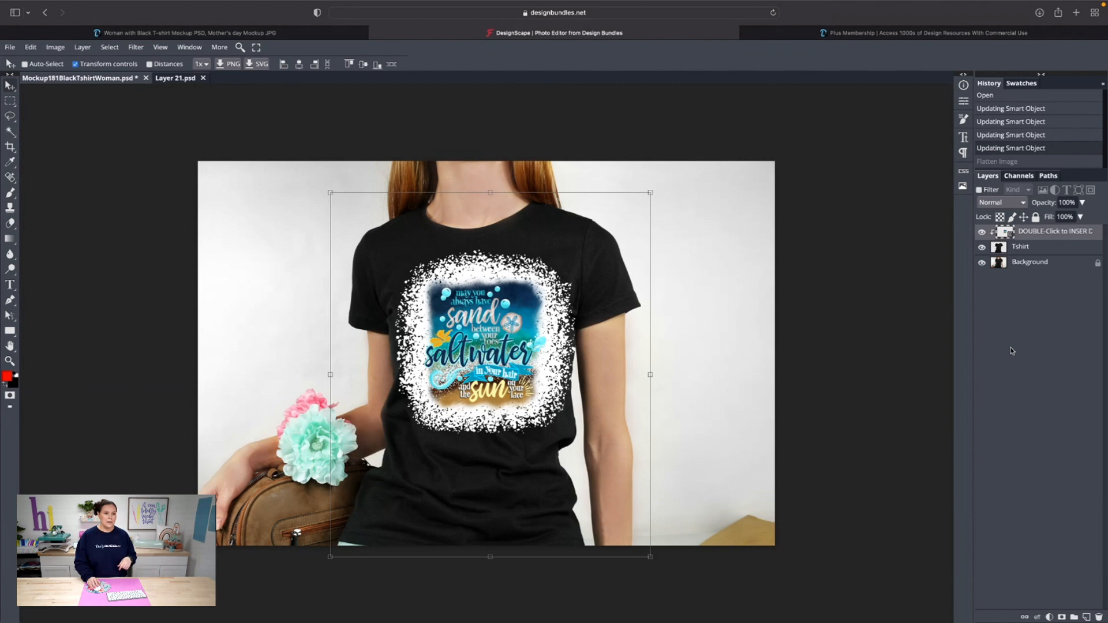
{"action": "left_click", "coordinate": [1020, 267]}
{"action": "key", "text": "Delete"}
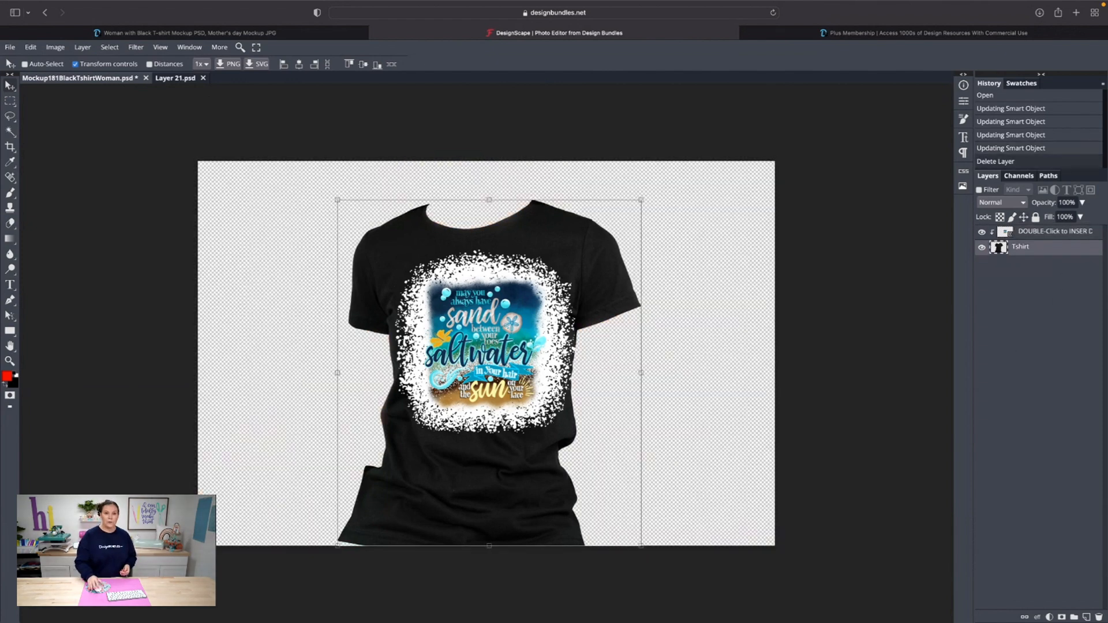
{"action": "key", "text": "Delete"}
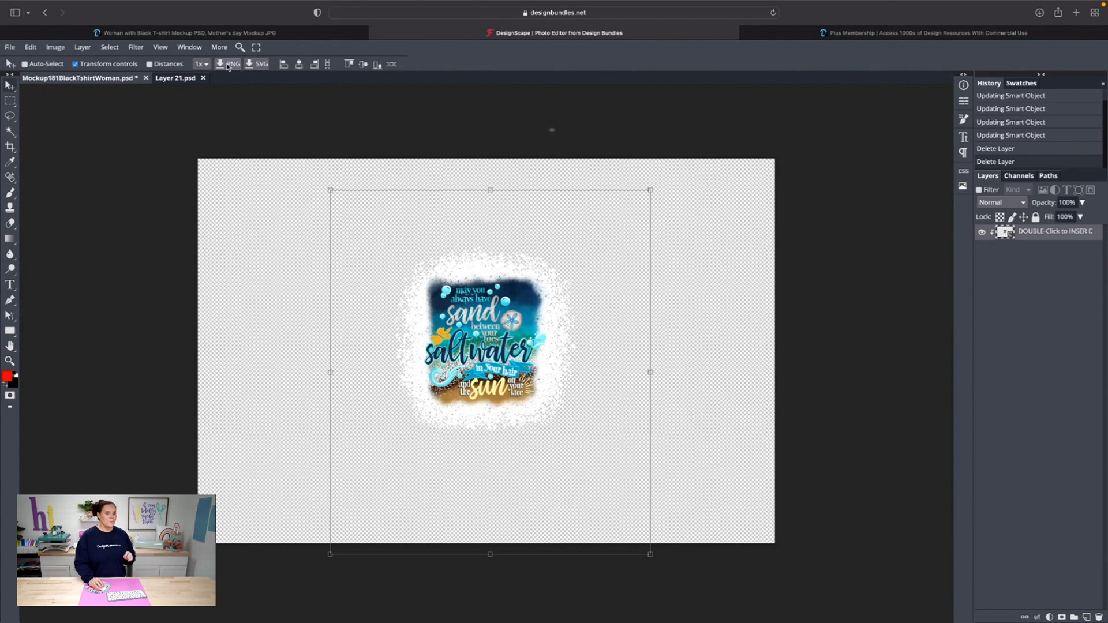
Try flattening the remaining design layer and toggling its transparency lock, and undo both changes.
{"action": "left_click", "coordinate": [83, 46]}
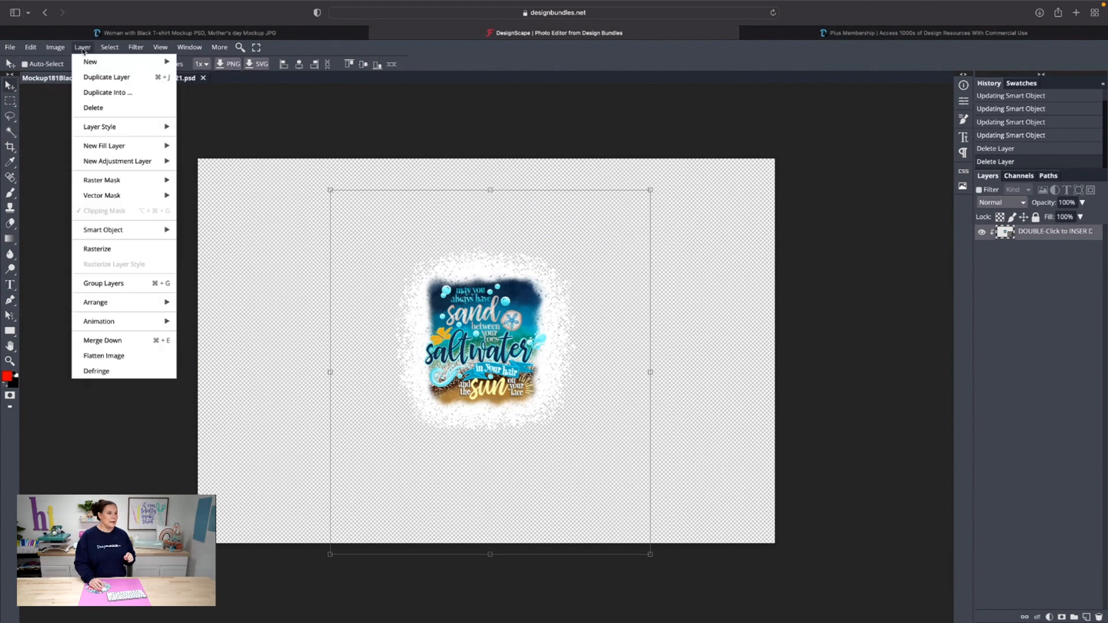
{"action": "left_click", "coordinate": [137, 354]}
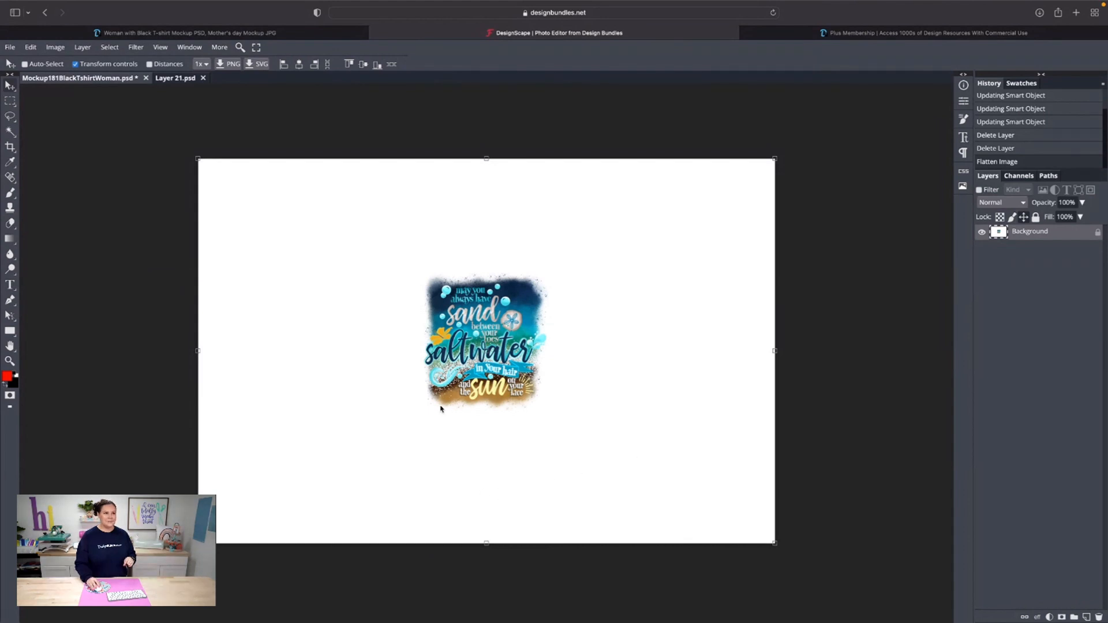
{"action": "left_click", "coordinate": [1000, 217]}
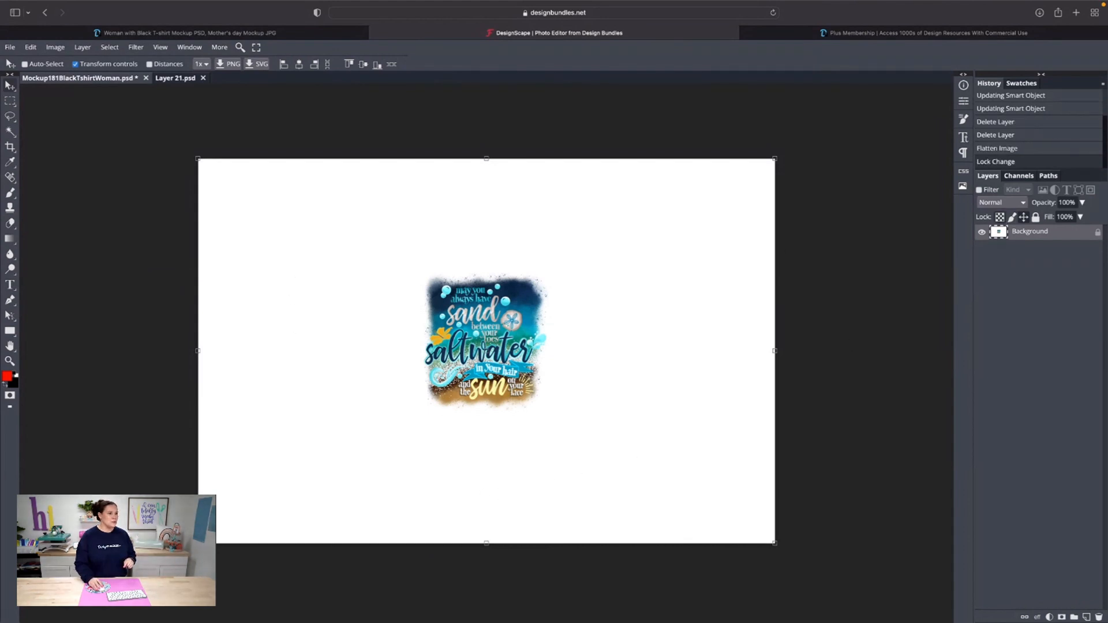
{"action": "left_click", "coordinate": [31, 47]}
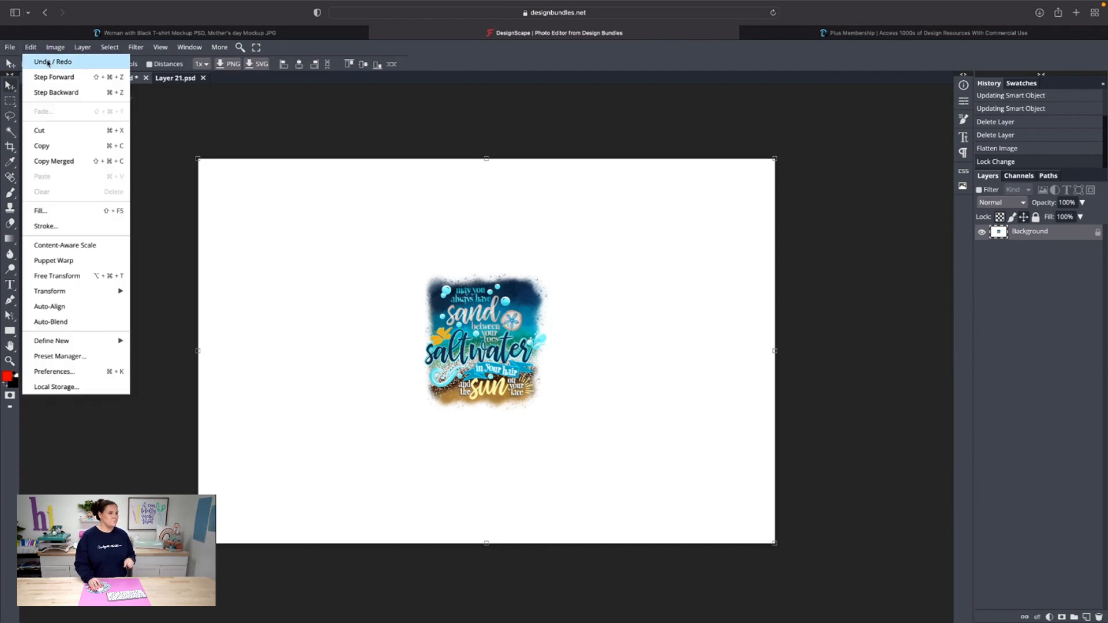
{"action": "left_click", "coordinate": [46, 58]}
{"action": "left_click", "coordinate": [31, 47]}
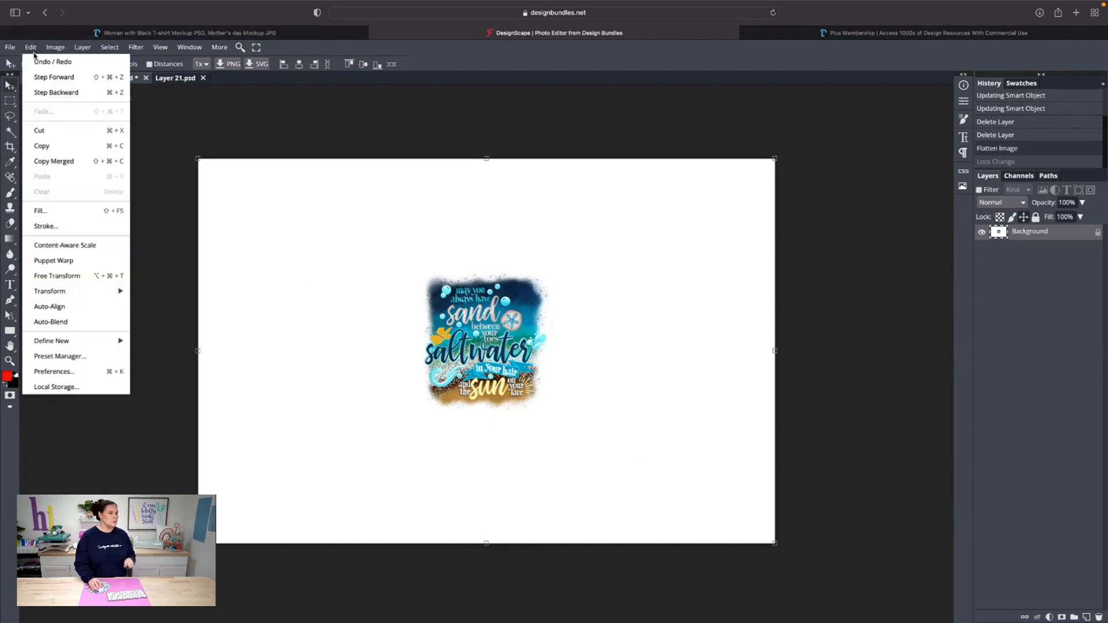
{"action": "left_click", "coordinate": [40, 56]}
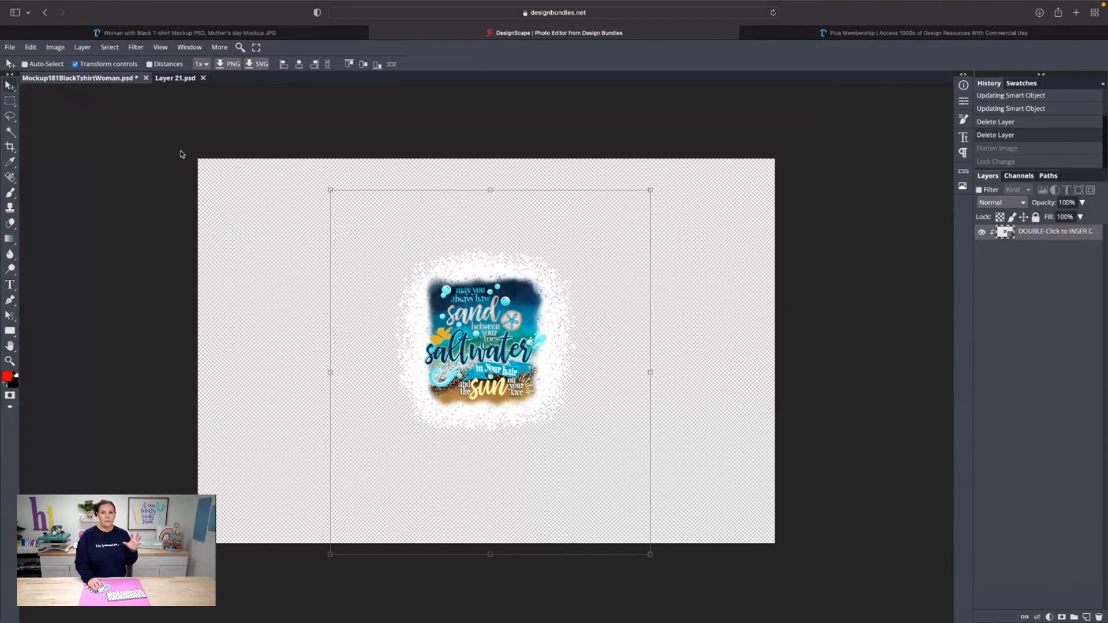
Switch to the Design Bundles page for The Love to Craft Bundle Volume 8 and look through its included products.
{"action": "left_click", "coordinate": [225, 65]}
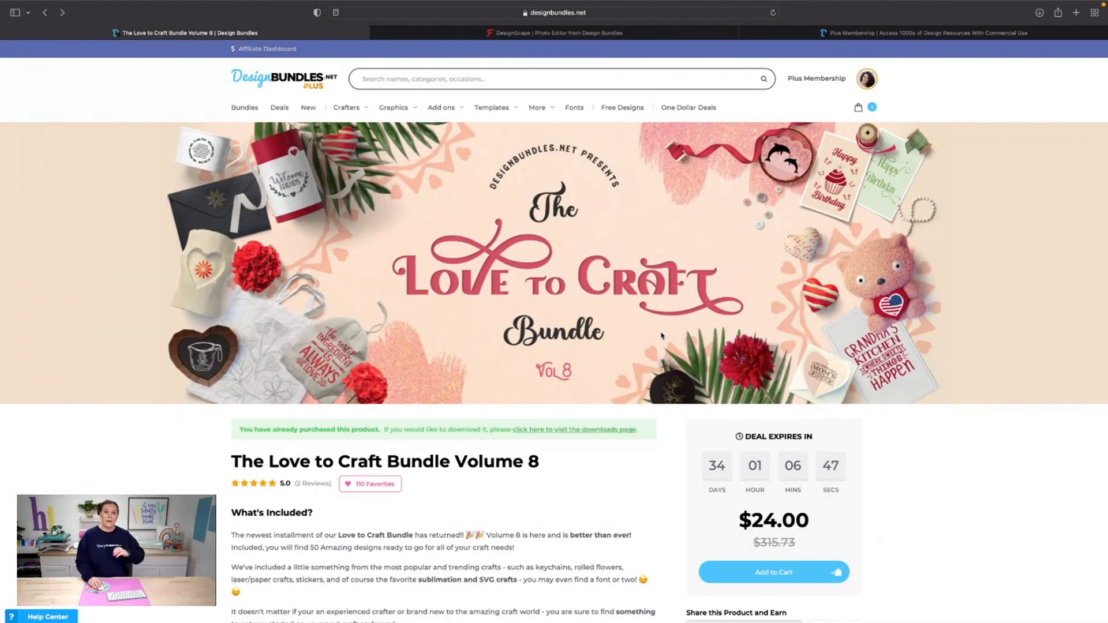
{"action": "scroll", "coordinate": [637, 356], "scroll_direction": "down", "scroll_amount": 20}
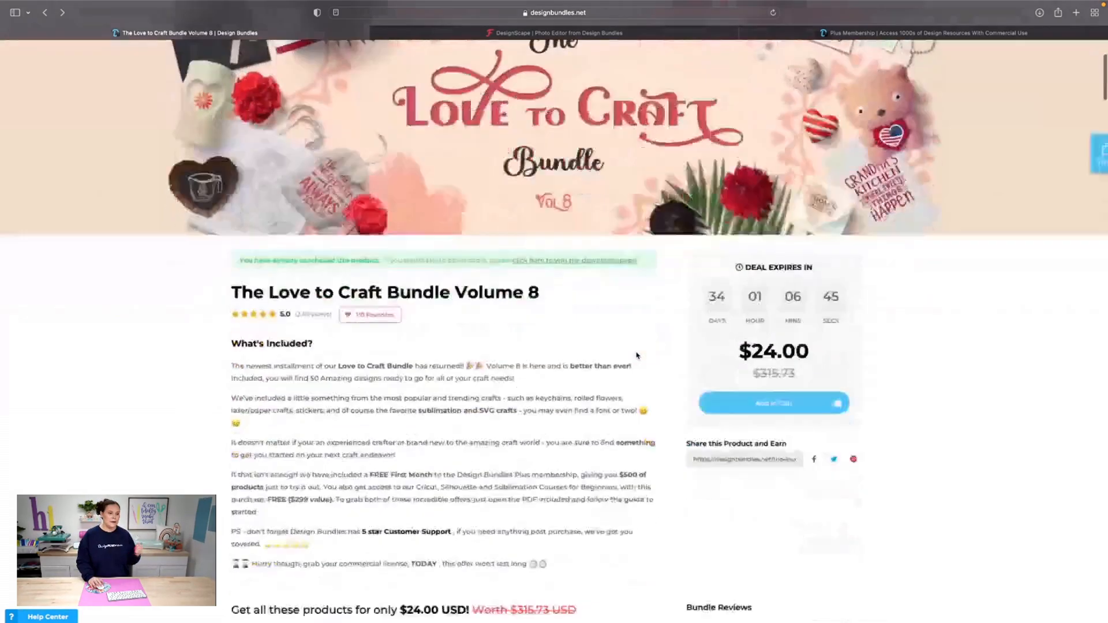
{"action": "scroll", "coordinate": [637, 356], "scroll_direction": "down", "scroll_amount": 10}
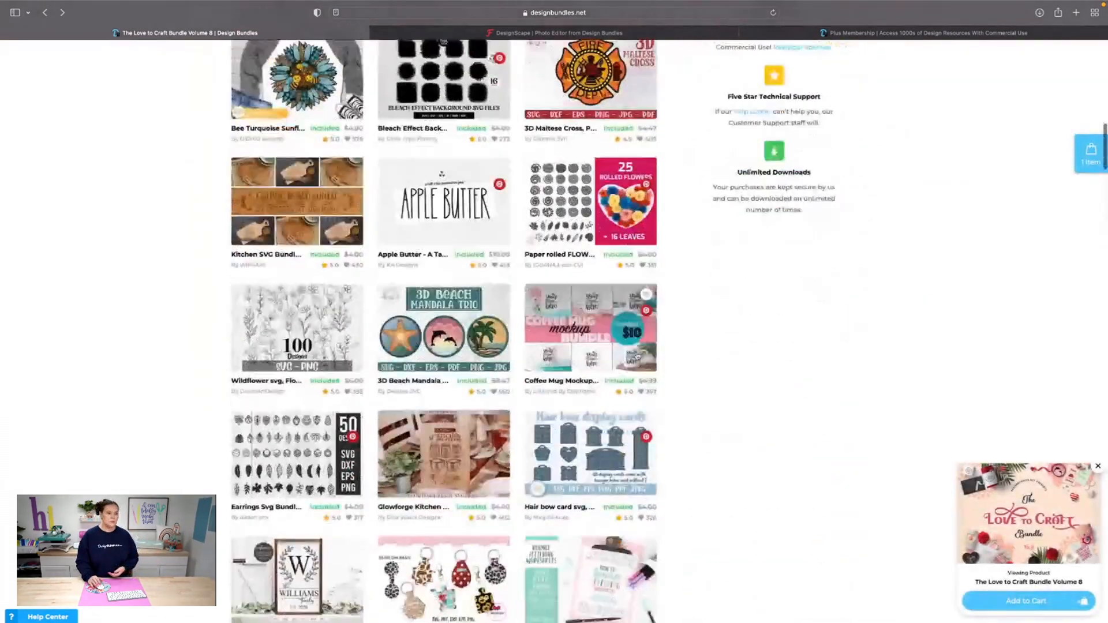
{"action": "scroll", "coordinate": [444, 449], "scroll_direction": "down", "scroll_amount": 10}
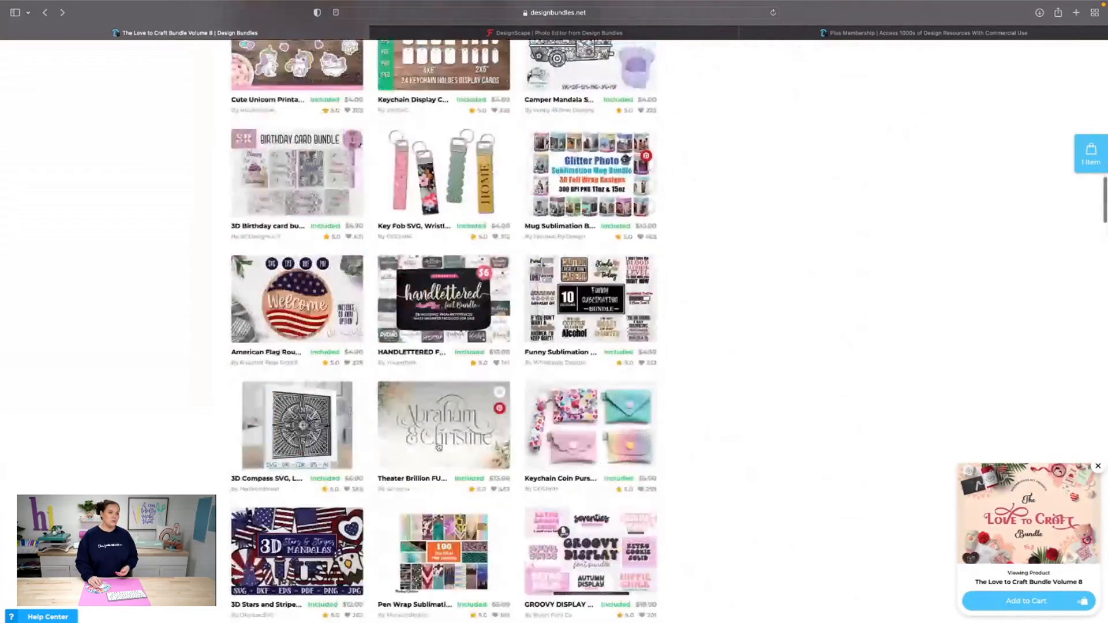
{"action": "scroll", "coordinate": [375, 464], "scroll_direction": "down", "scroll_amount": 8}
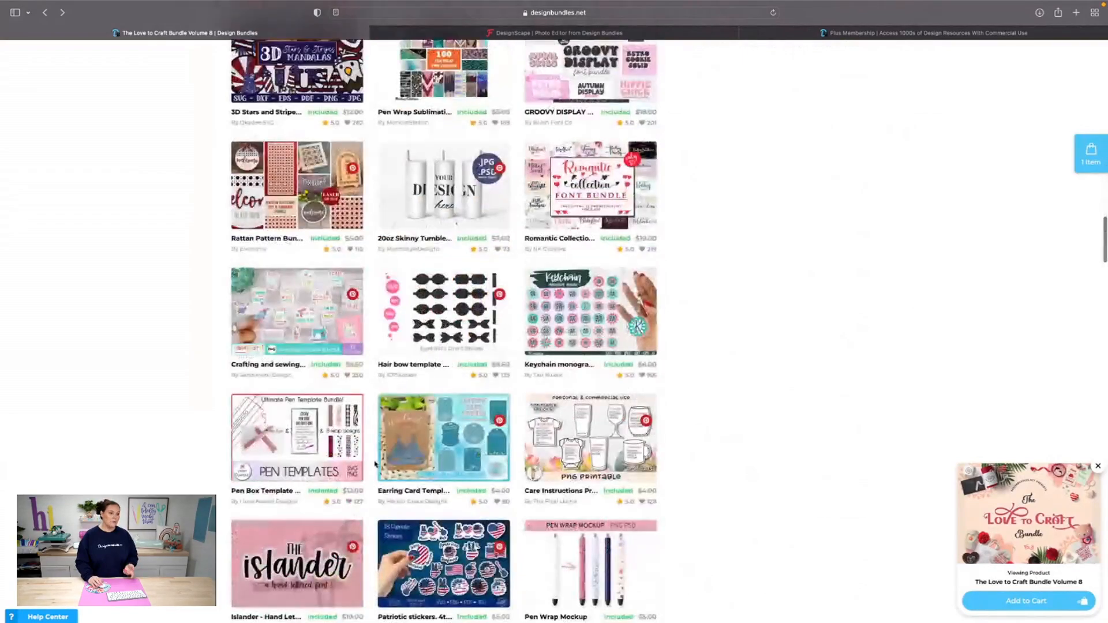
View the Father's Day sublimation Bundle-Bonus Dad-Daddy product page and return to the start of the Love to Craft Bundle page.
{"action": "left_click", "coordinate": [325, 428]}
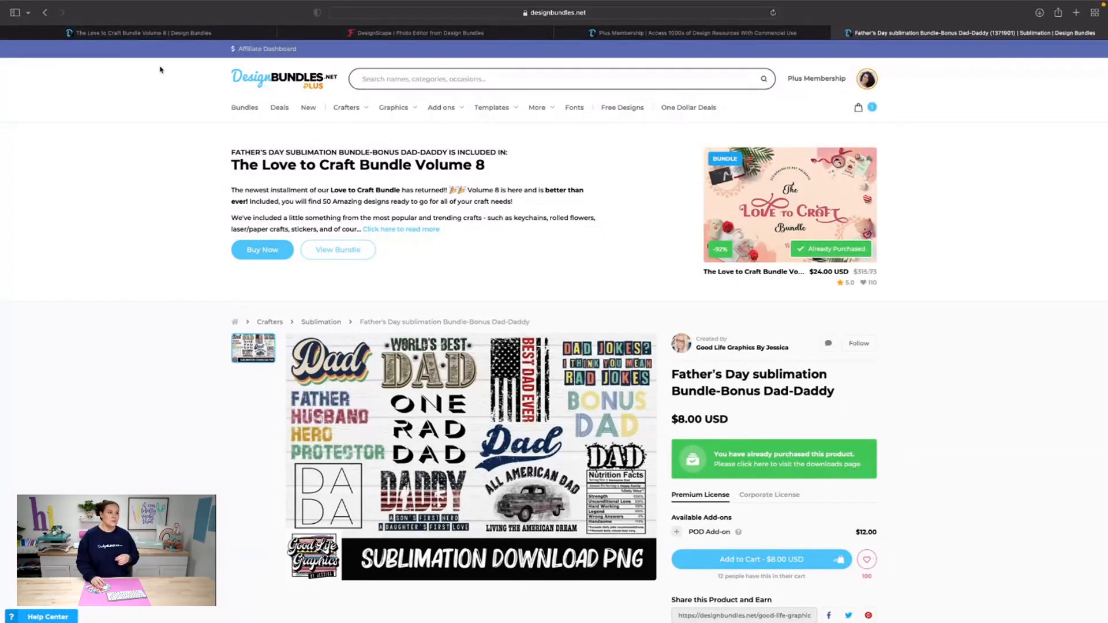
{"action": "left_click", "coordinate": [45, 16]}
{"action": "scroll", "coordinate": [161, 206], "scroll_direction": "up", "scroll_amount": 15}
{"action": "scroll", "coordinate": [161, 206], "scroll_direction": "up", "scroll_amount": 15}
{"action": "scroll", "coordinate": [161, 206], "scroll_direction": "up", "scroll_amount": 3}
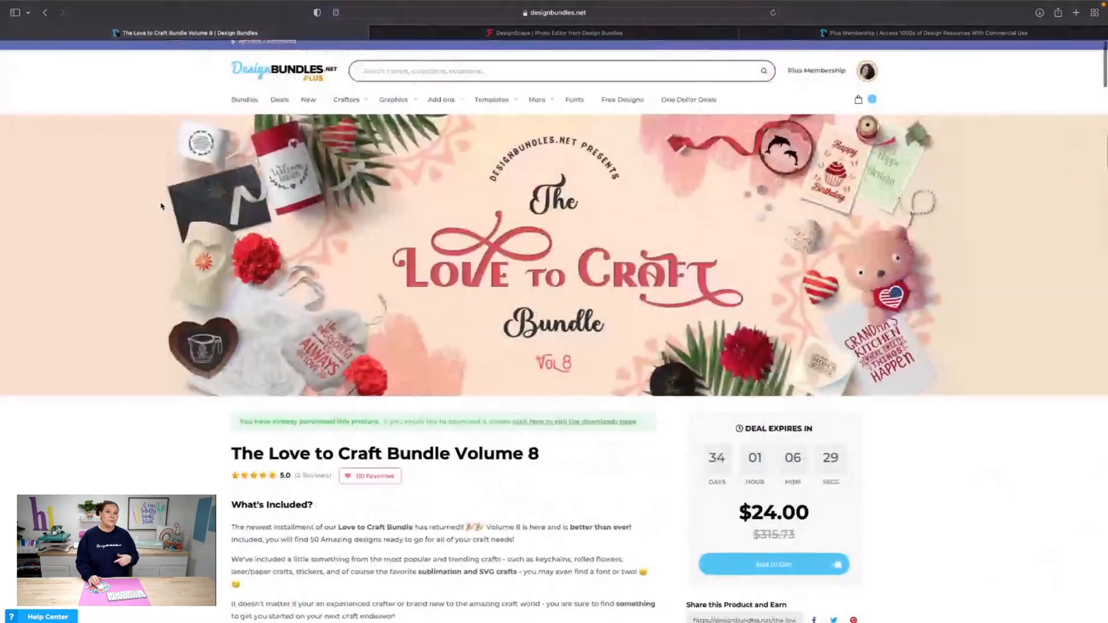